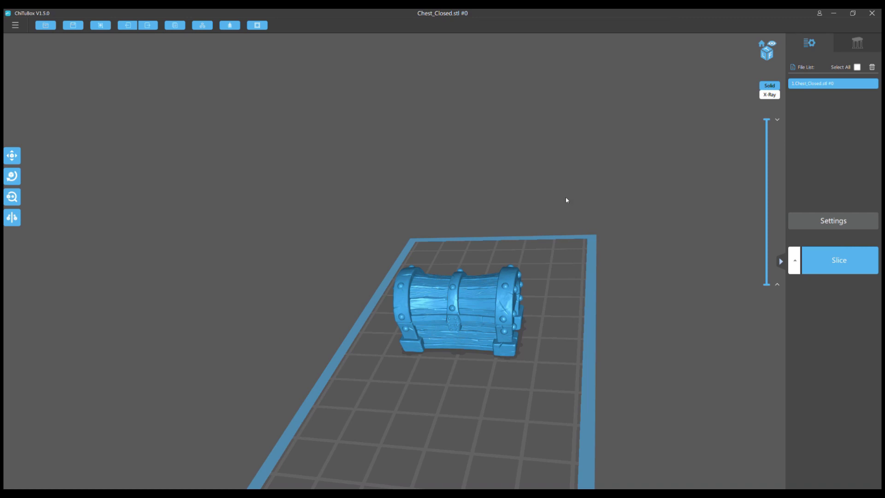
Step: Hollow the closed chest model inwards with a 2.10 mm wall thickness and 0.00% precision
right_click_drag(566, 198, 484, 185)
right_click_drag(575, 228, 343, 258)
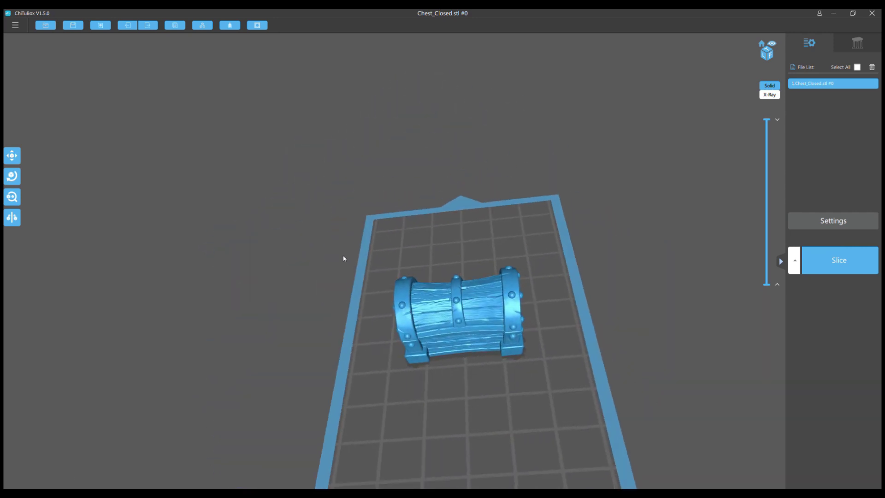
left_click(229, 26)
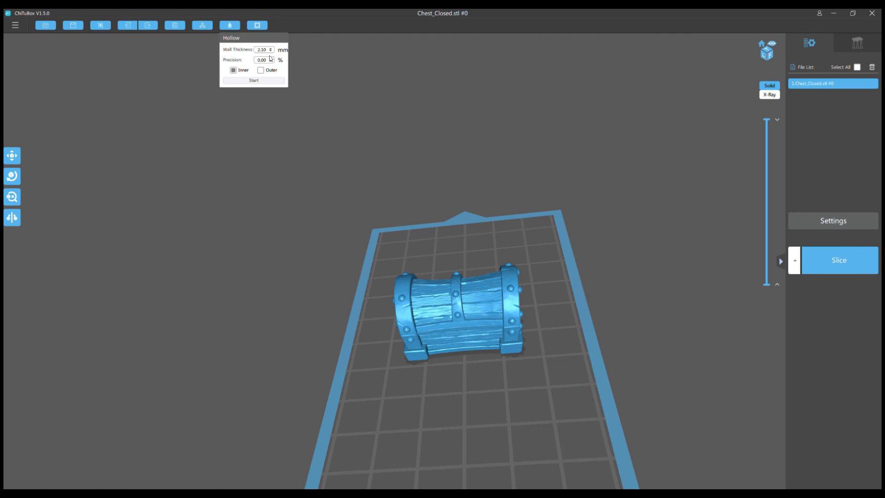
scroll(264, 50, "down", 3)
left_click(254, 81)
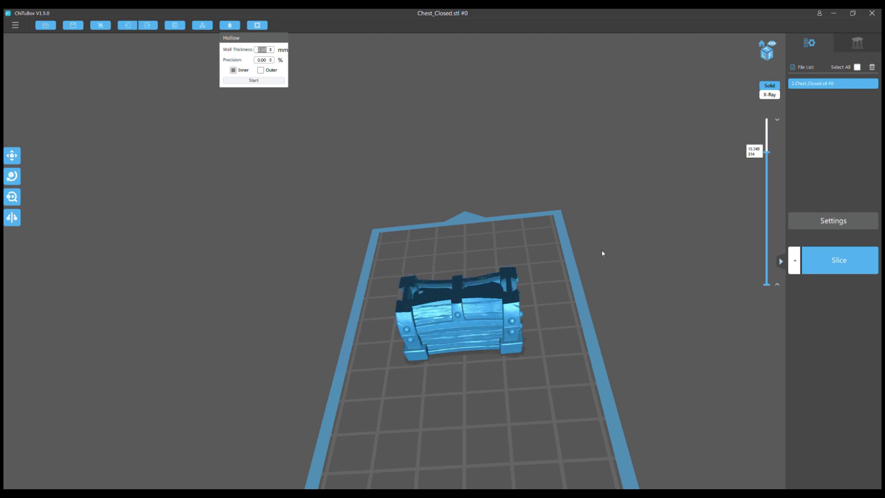
Step: Examine the hollowed chest's interior cavity and wall through its layers, and check its underside
right_click_drag(601, 250, 602, 277)
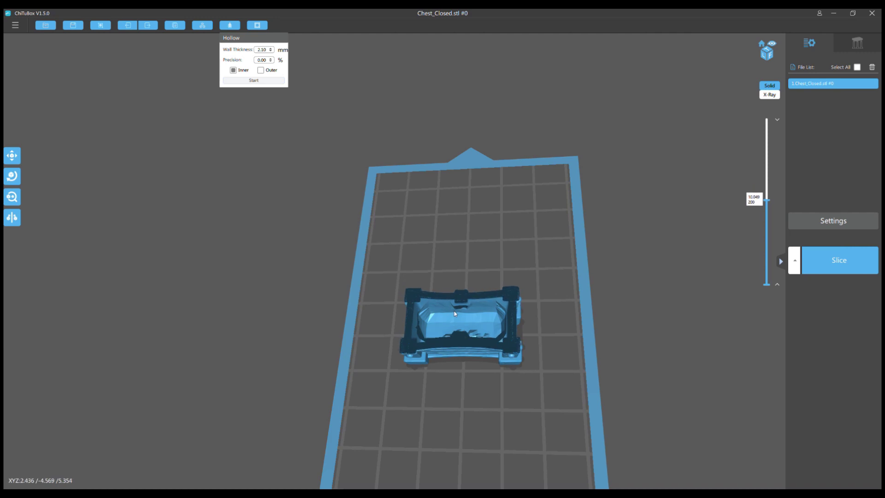
key("Down")
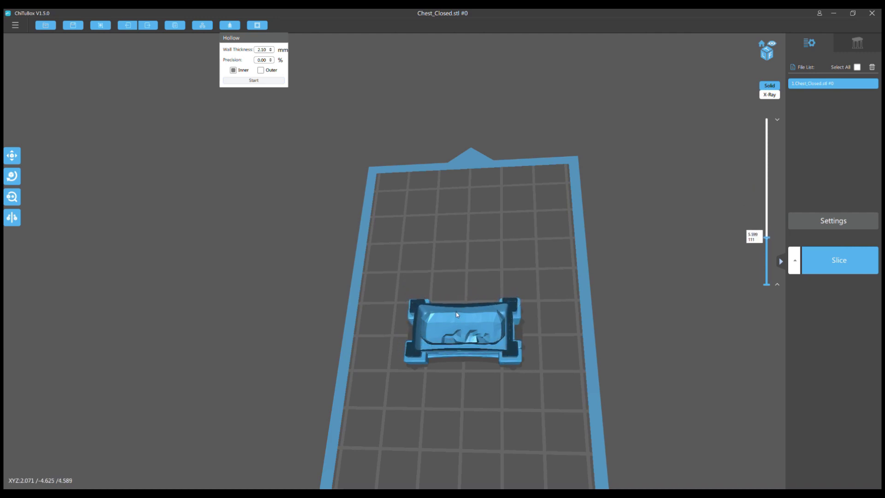
key("Down")
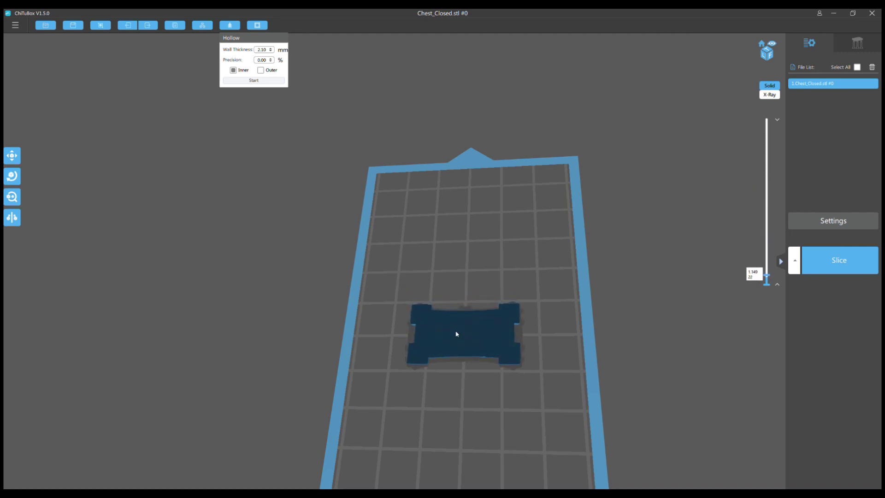
key("End")
left_click_drag(486, 259, 488, 164)
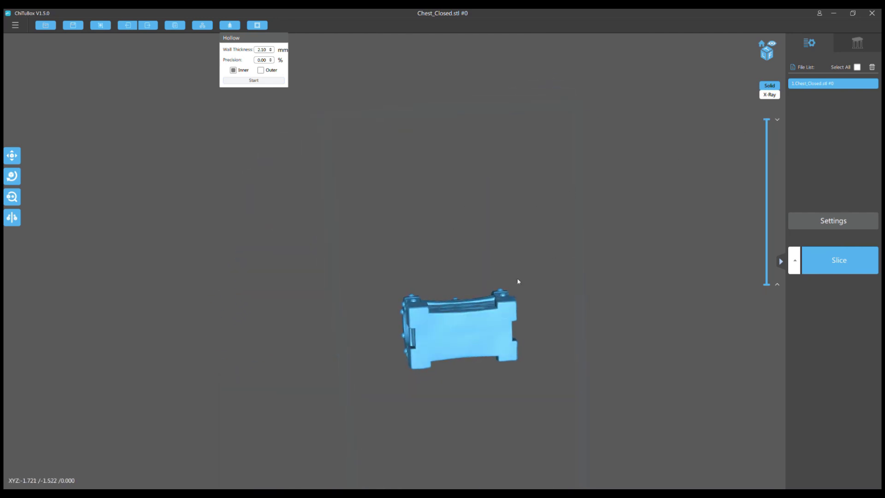
left_click_drag(517, 280, 557, 305)
right_click_drag(556, 302, 553, 310)
left_click_drag(767, 120, 771, 200)
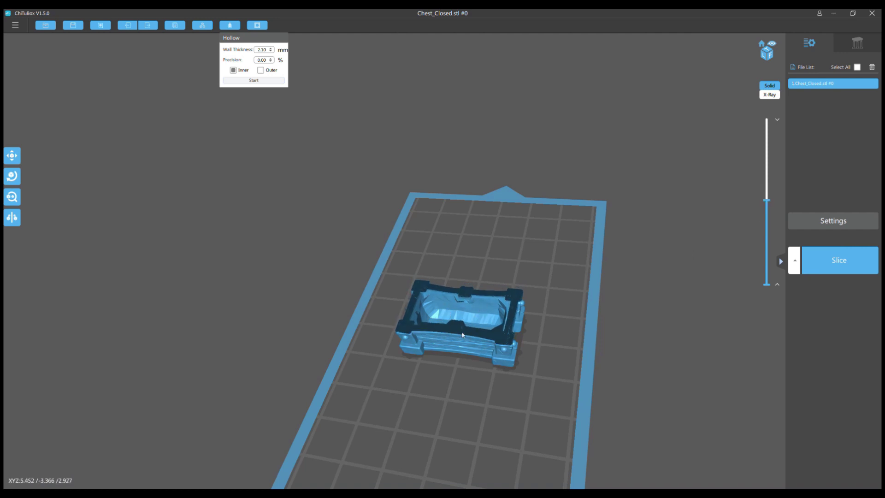
left_click_drag(459, 316, 465, 319)
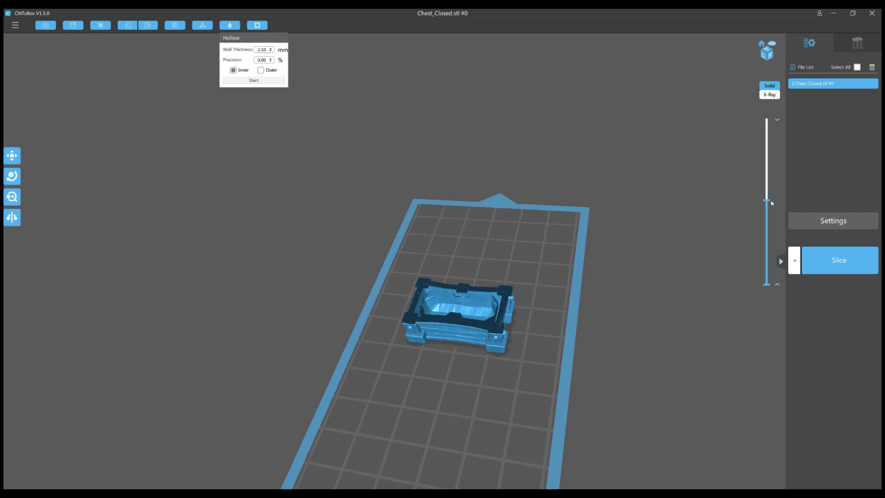
Step: Dig a circular hole, size 5.00 mm and depth 3.00 mm, near one end of the chest's flat underside
left_click_drag(766, 201, 257, 187)
scroll(270, 190, "up", 3)
middle_click_drag(272, 193, 284, 239)
scroll(290, 224, "up", 3)
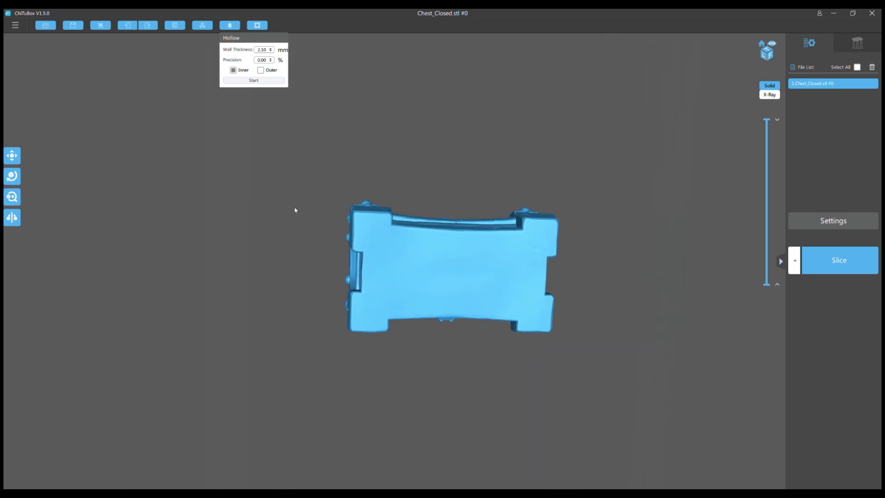
middle_click_drag(294, 209, 293, 198)
scroll(293, 198, "up", 1)
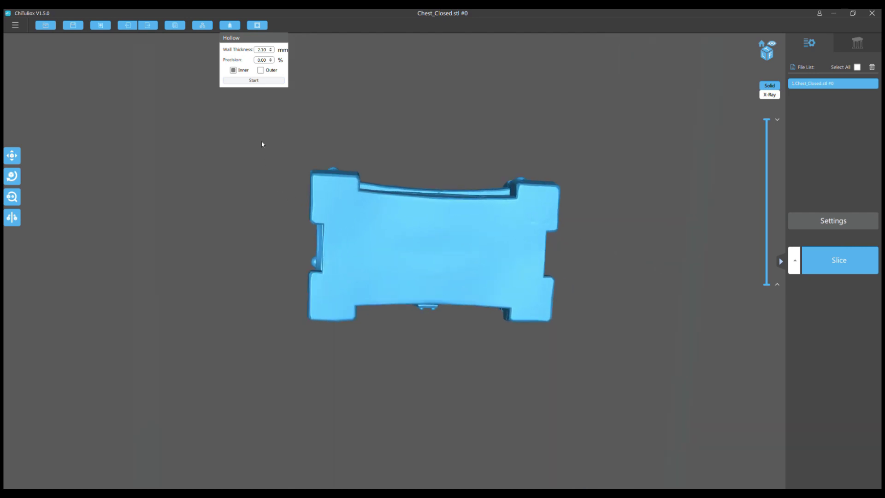
left_click(257, 25)
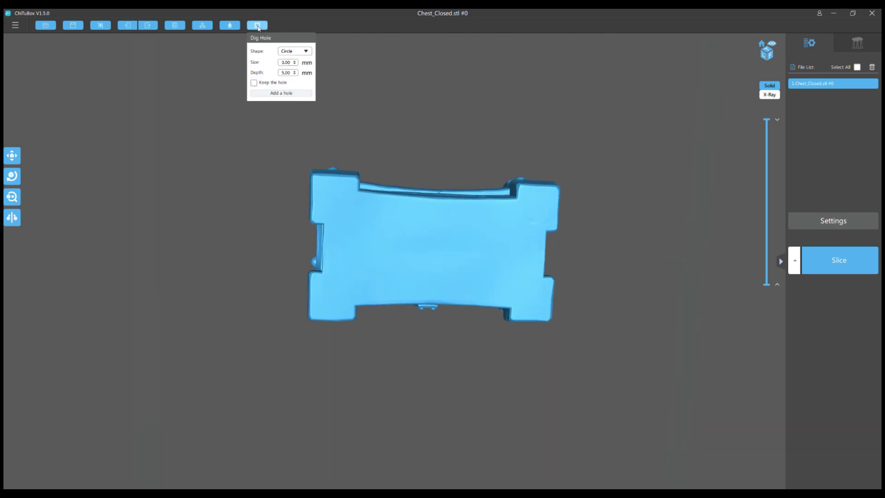
double_click(287, 73)
left_click(295, 64)
left_click(279, 92)
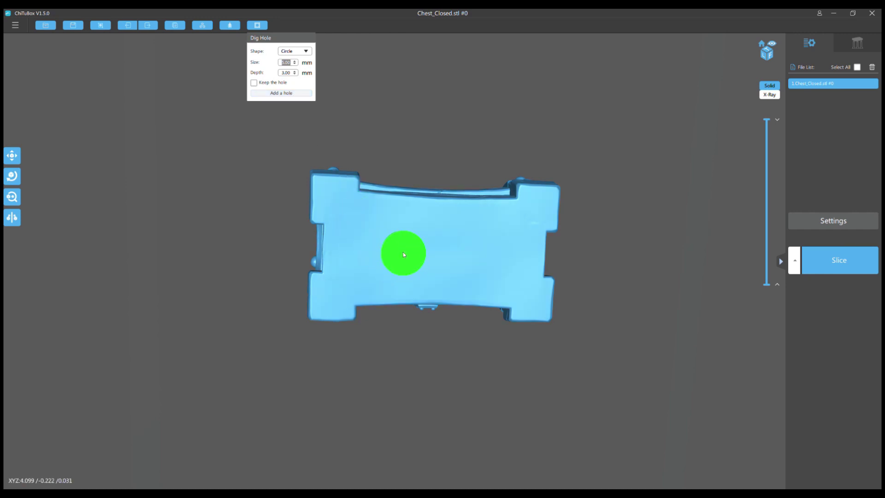
left_click(403, 253)
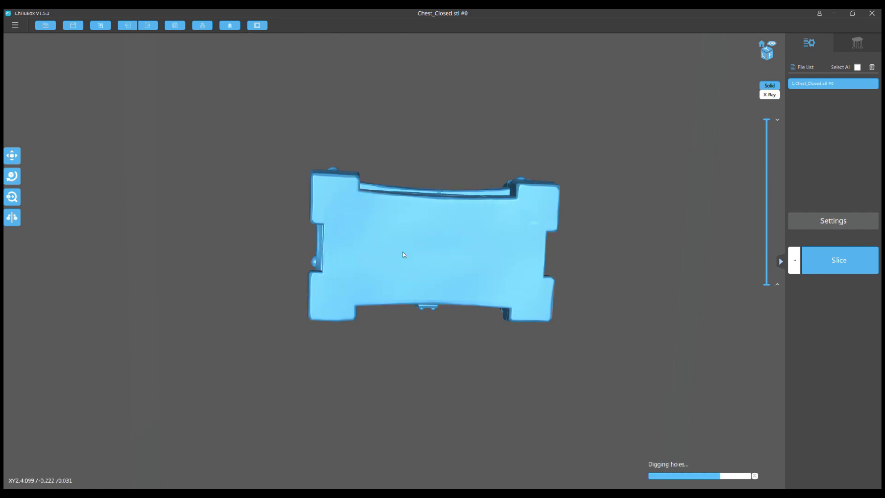
Step: Dig a second 5.00 mm circular hole, 3.00 mm deep, at the other end of the chest's underside, keeping the cut-out as a plug
scroll(310, 231, "down", 3)
mouse_move(310, 230)
left_mouse_down()
mouse_move(300, 242)
mouse_move(280, 230)
mouse_move(274, 182)
mouse_move(273, 214)
mouse_move(319, 217)
left_mouse_up()
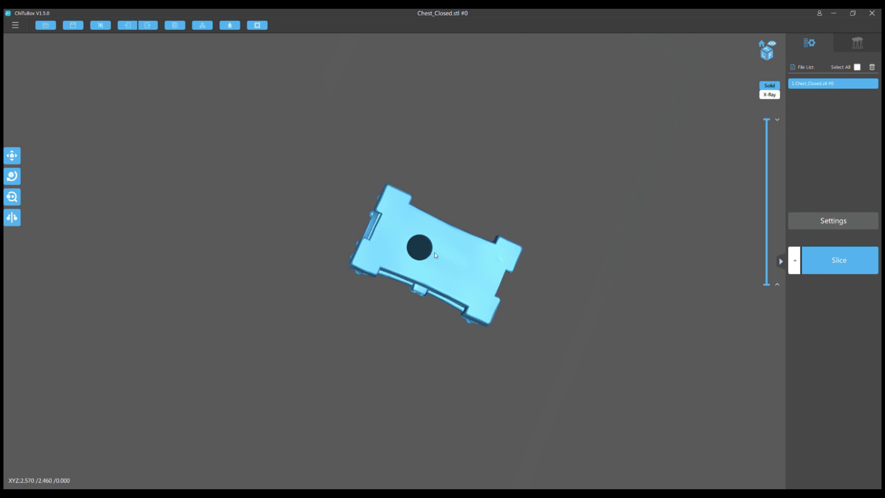
left_click(256, 25)
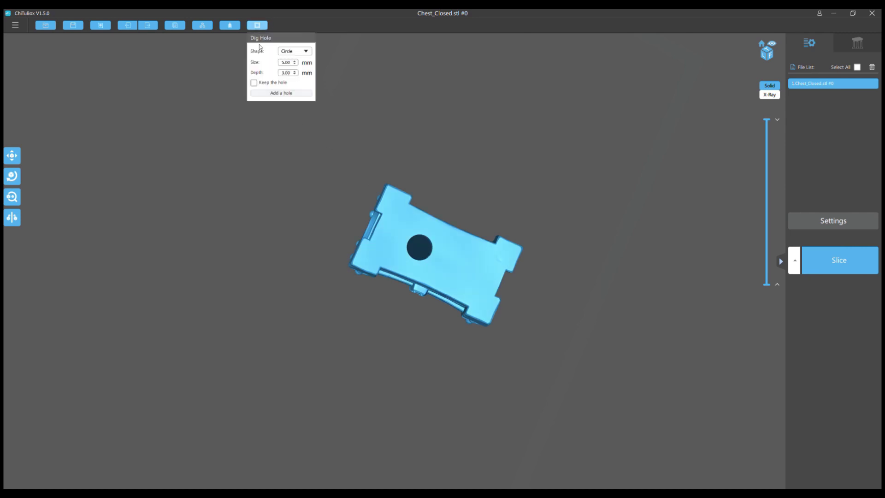
left_click(281, 93)
left_click(462, 268)
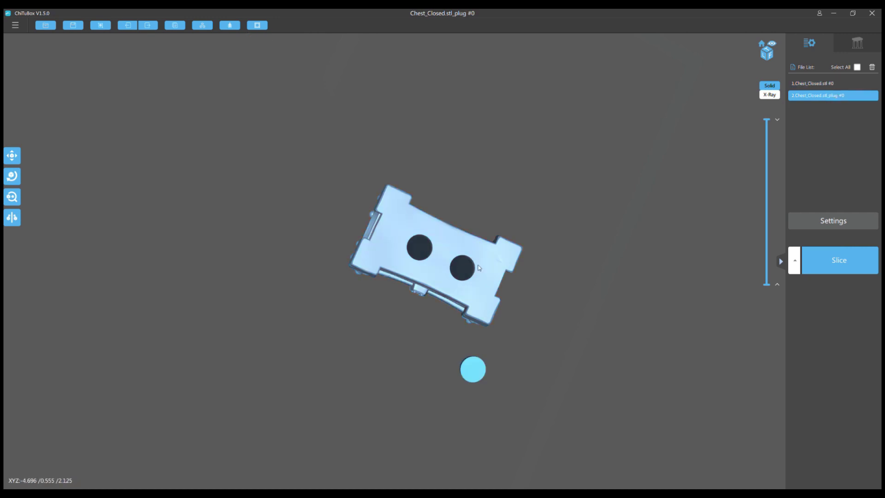
Step: Tilt the separate plug slightly about the Y axis
left_click_drag(471, 367, 330, 297)
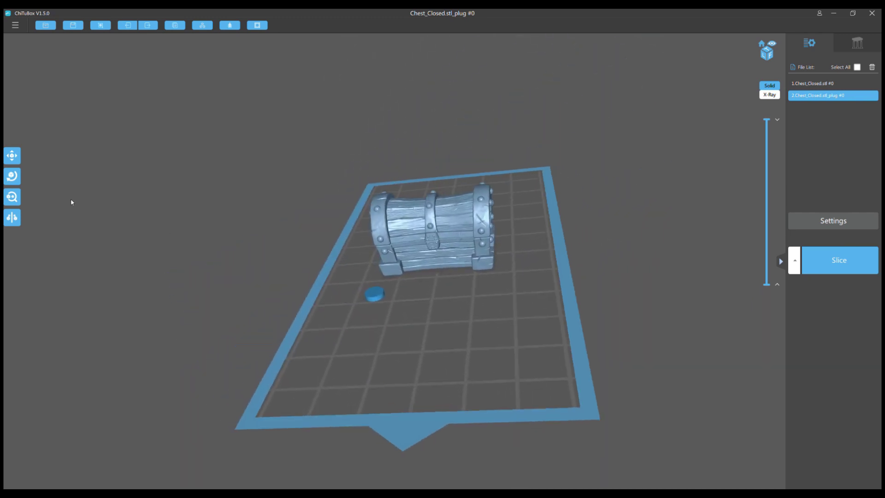
left_click(13, 176)
left_click(308, 225)
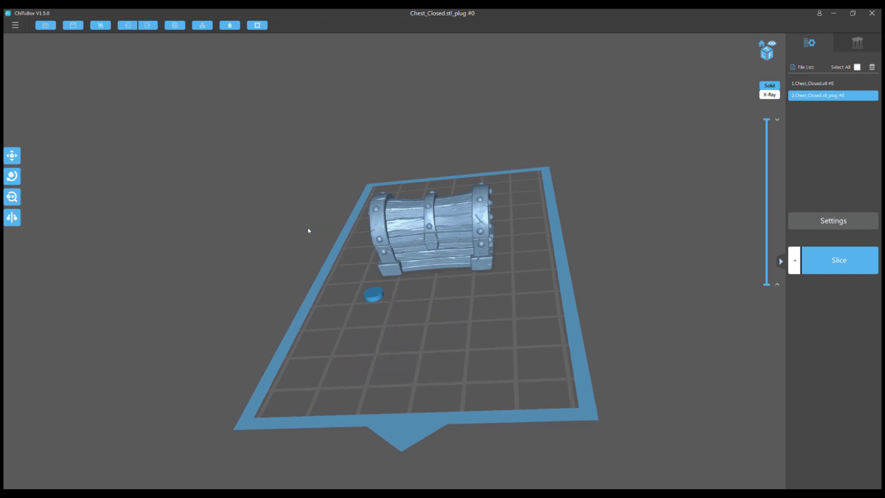
left_click(12, 178)
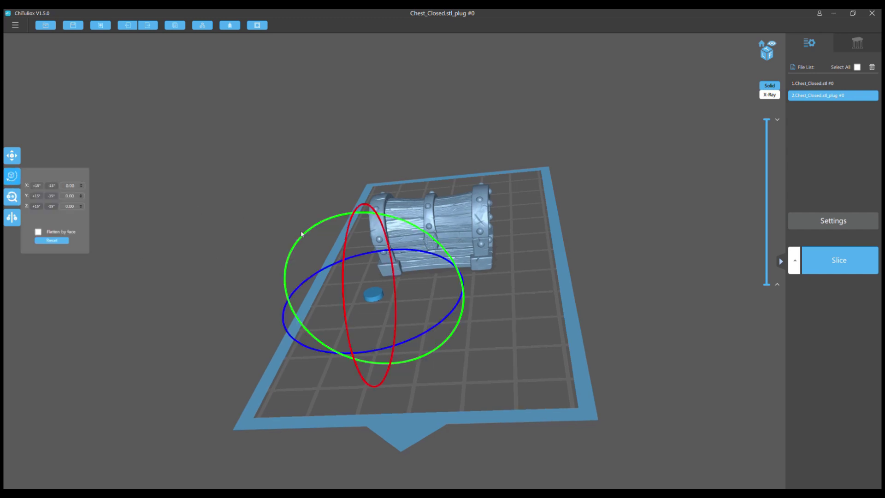
left_click_drag(301, 231, 297, 238)
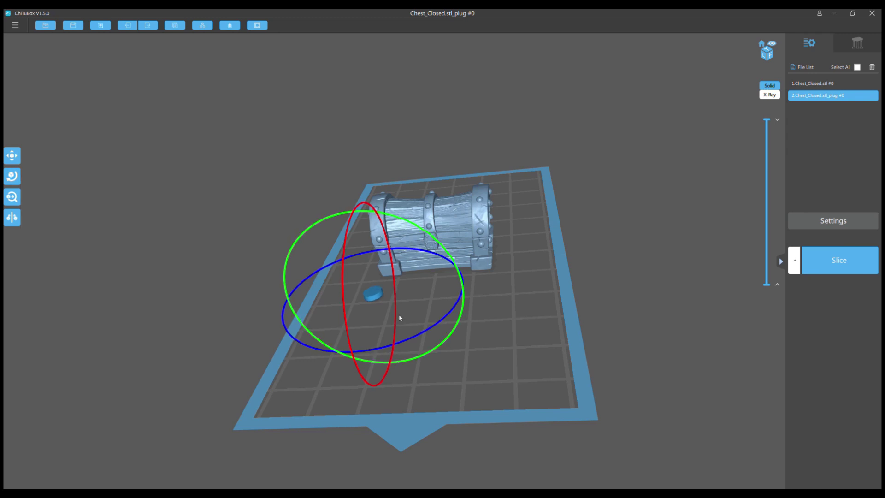
left_click_drag(400, 318, 465, 131)
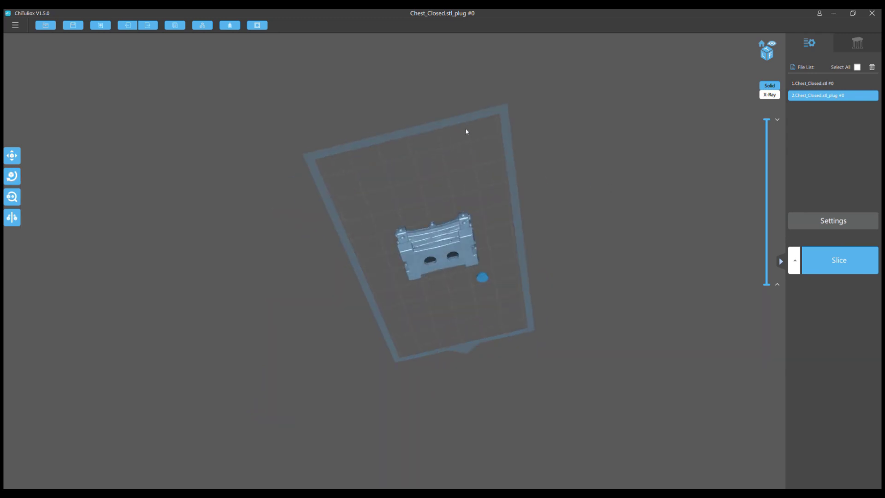
right_click_drag(465, 132, 463, 117)
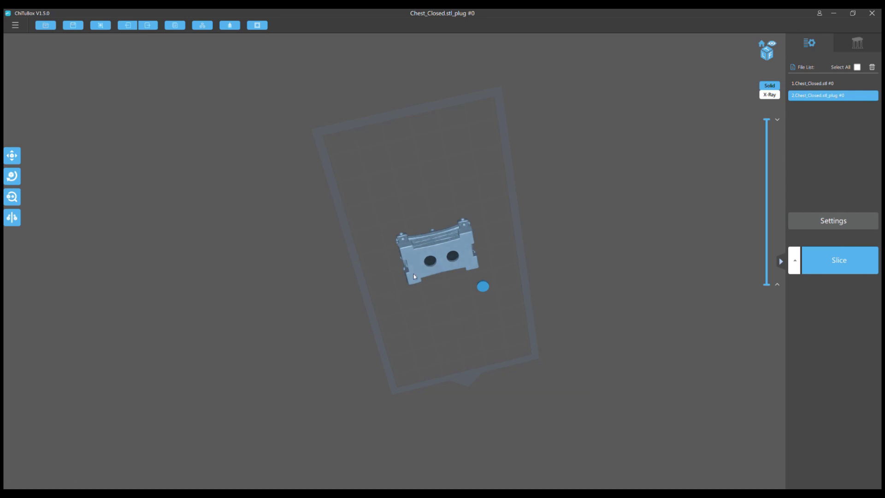
left_click_drag(395, 204, 627, 198)
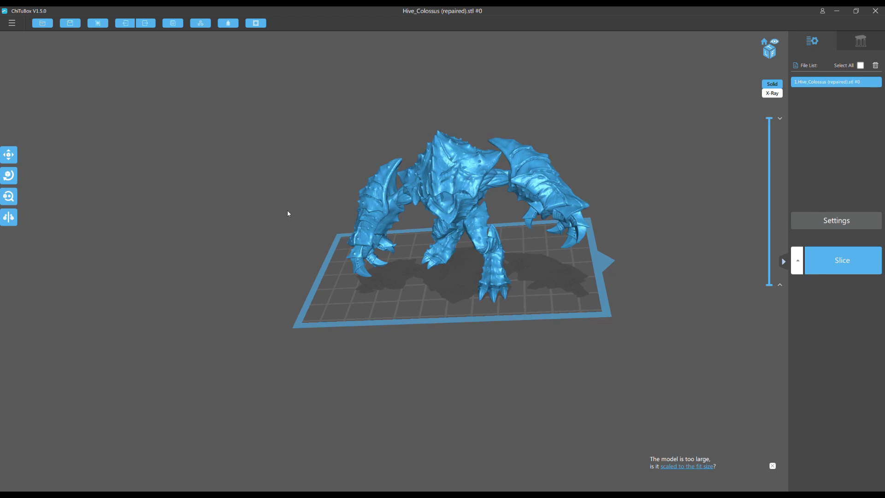
Step: Hollow the Hive_Colossus (repaired) model inwards with a 2.10 mm wall thickness and 0.00% precision
middle_click_drag(286, 213, 247, 282)
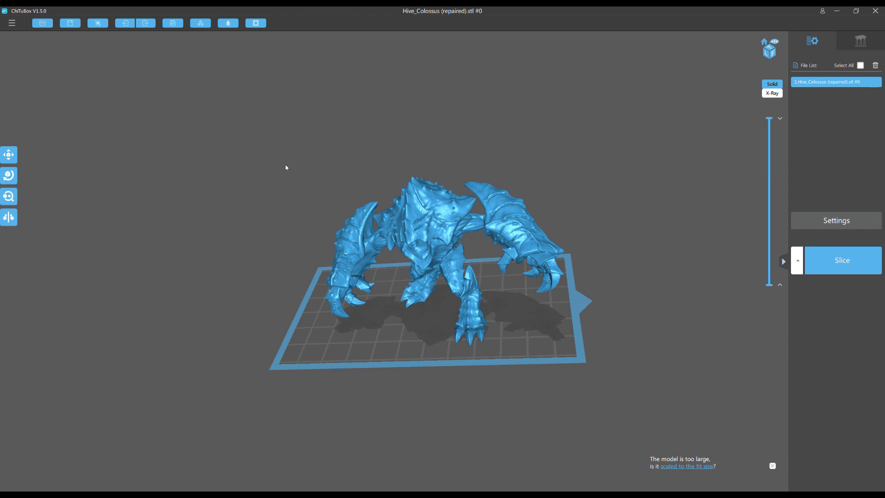
right_click_drag(285, 168, 284, 161)
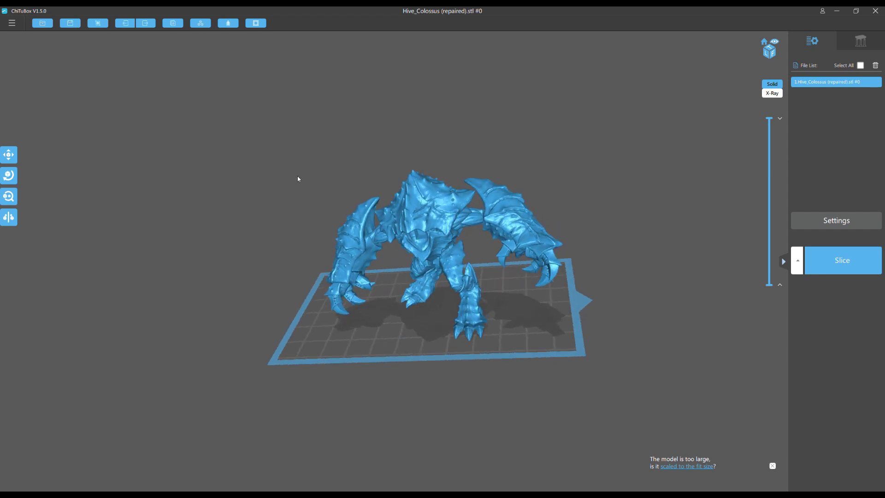
left_click(228, 25)
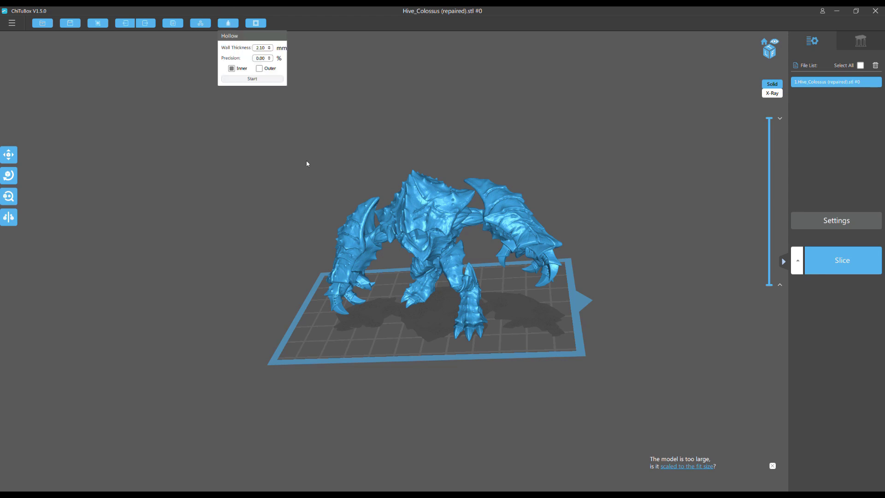
left_click(268, 49)
left_click(251, 79)
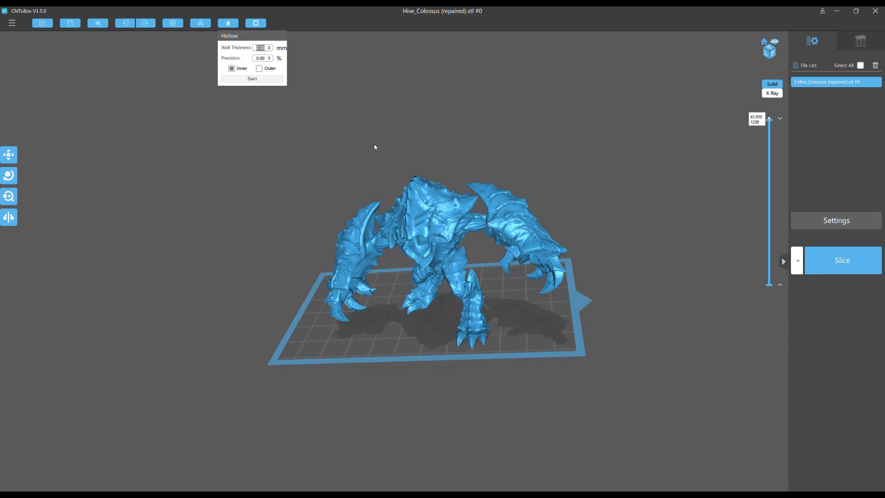
Step: Step the layer preview down through the hollowed Colossus to examine its wall thickness and internal cavities from head to feet
right_click_drag(444, 111, 452, 143)
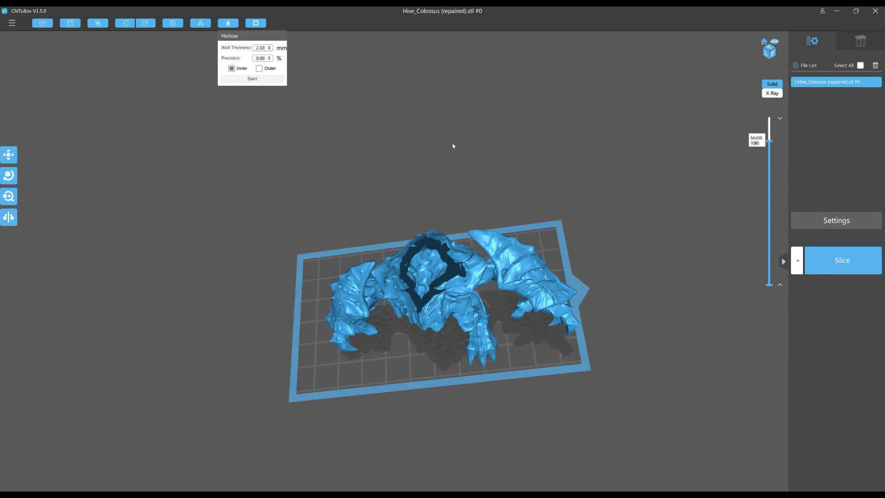
key("Down")
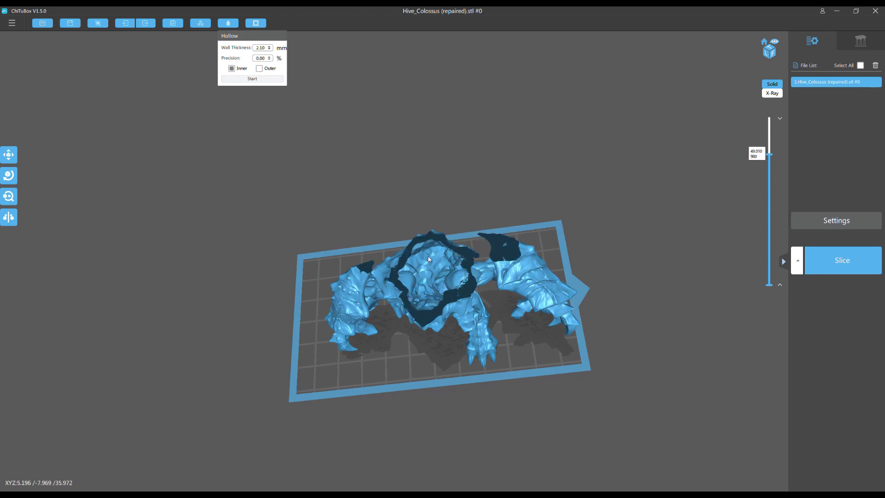
key("Down")
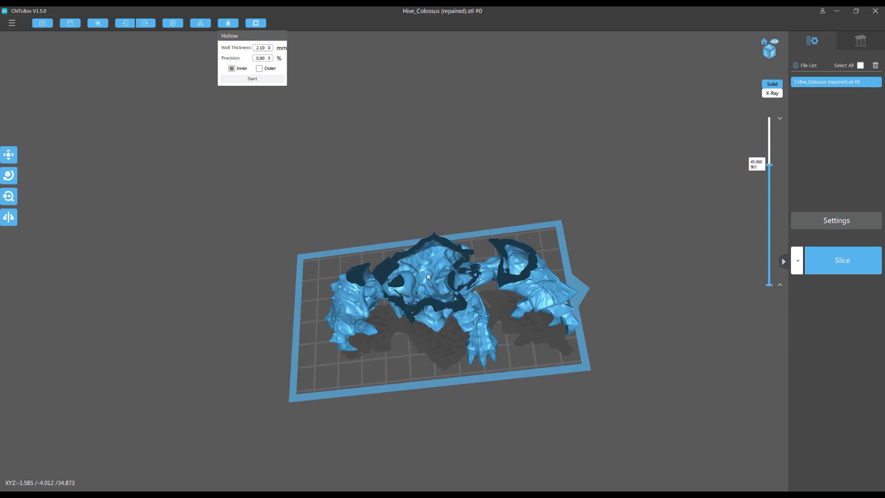
key("Down")
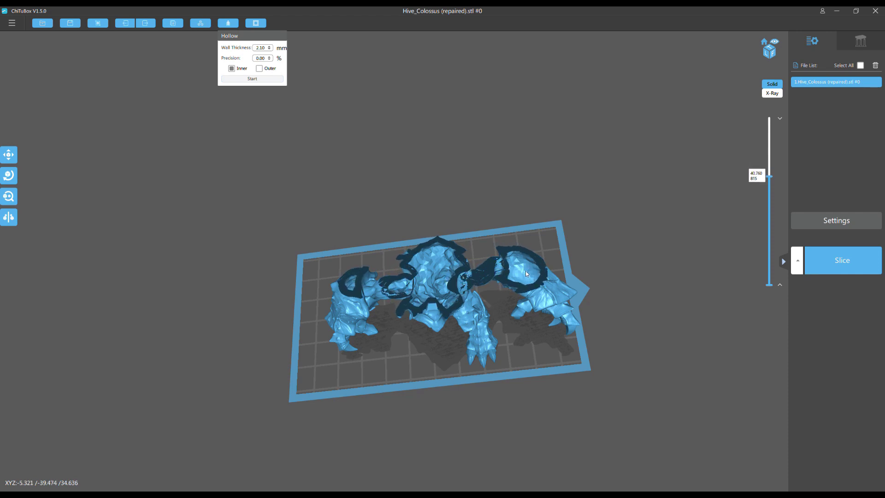
key("Down")
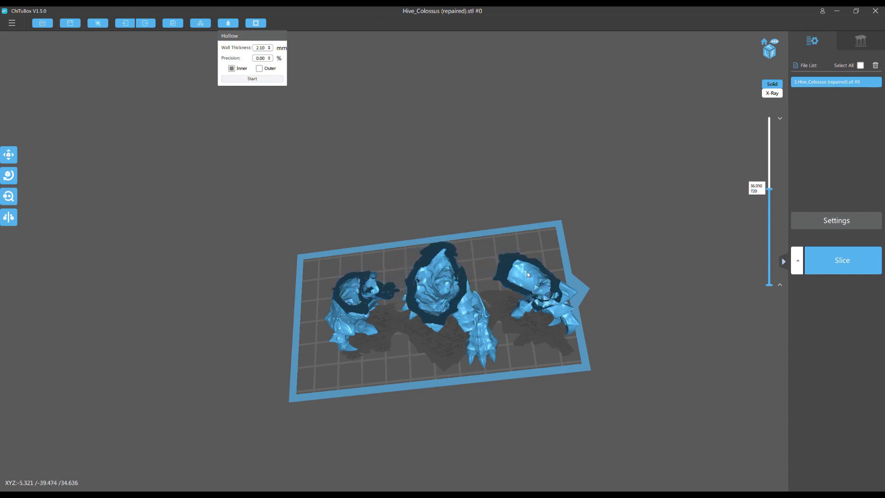
key("Down")
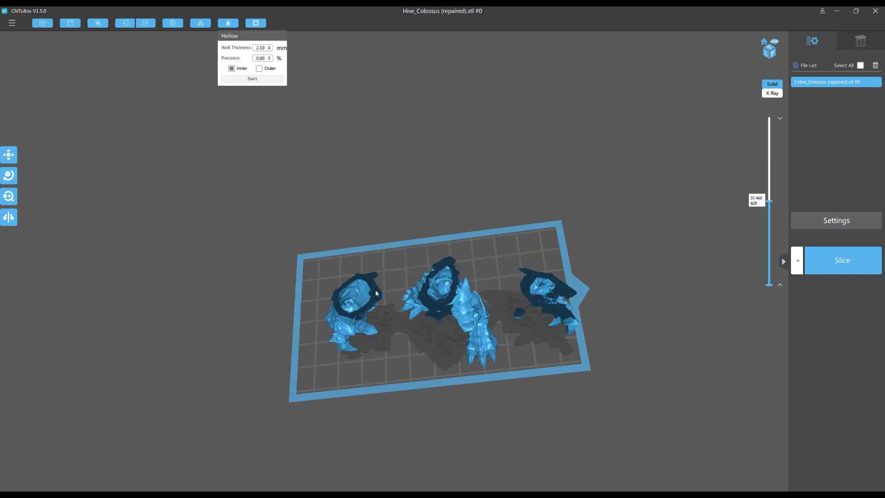
key("Down")
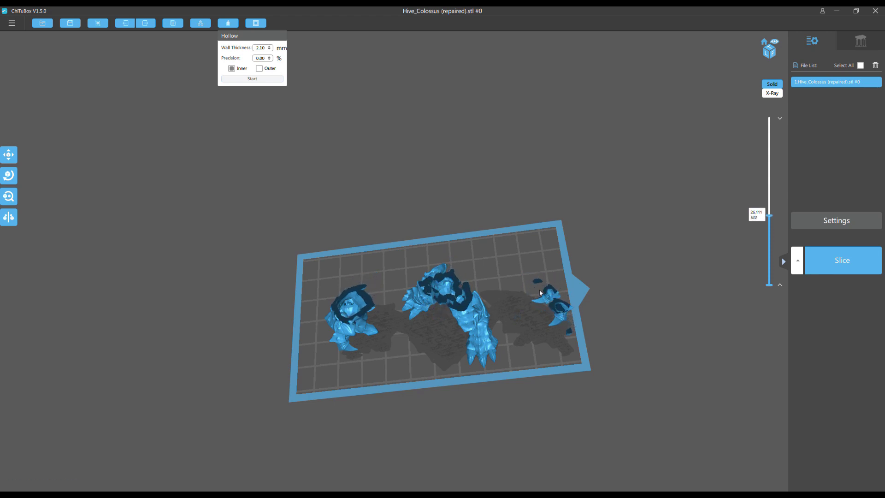
key("Down")
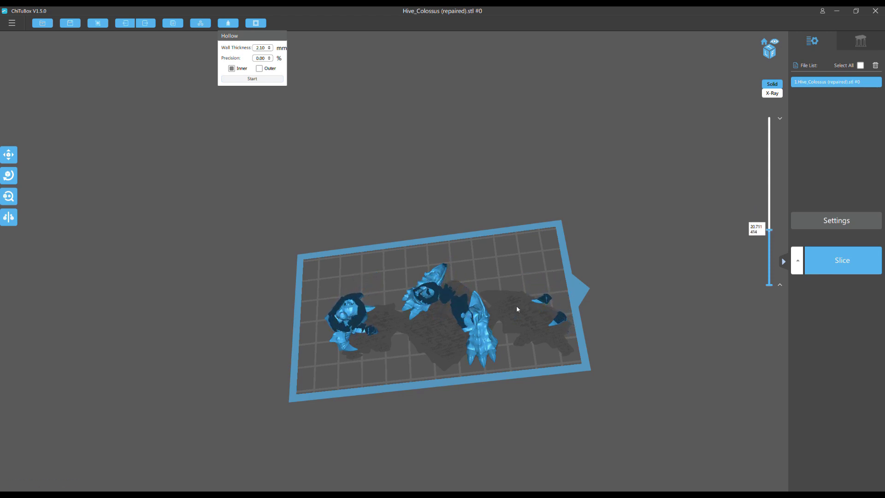
key("Down")
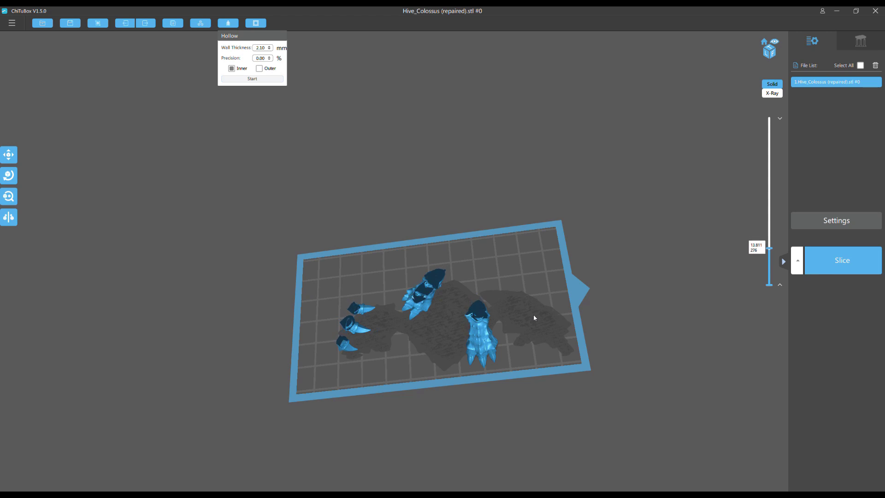
key("Down")
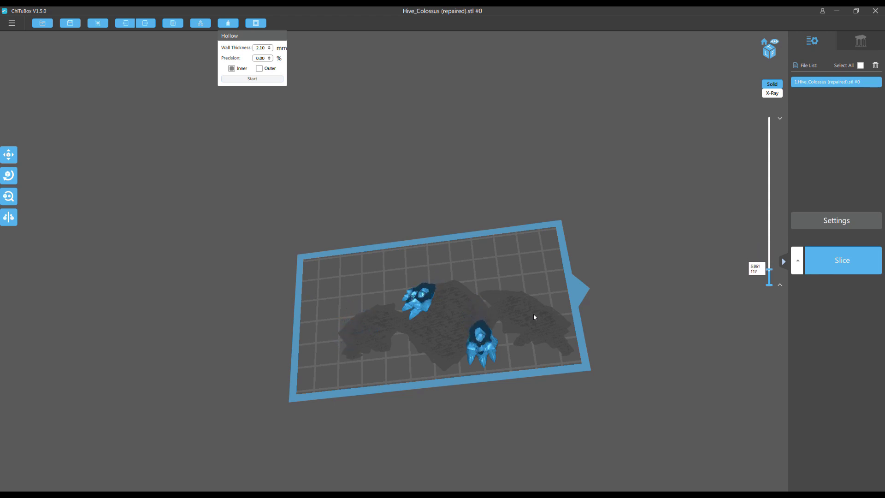
key("Down")
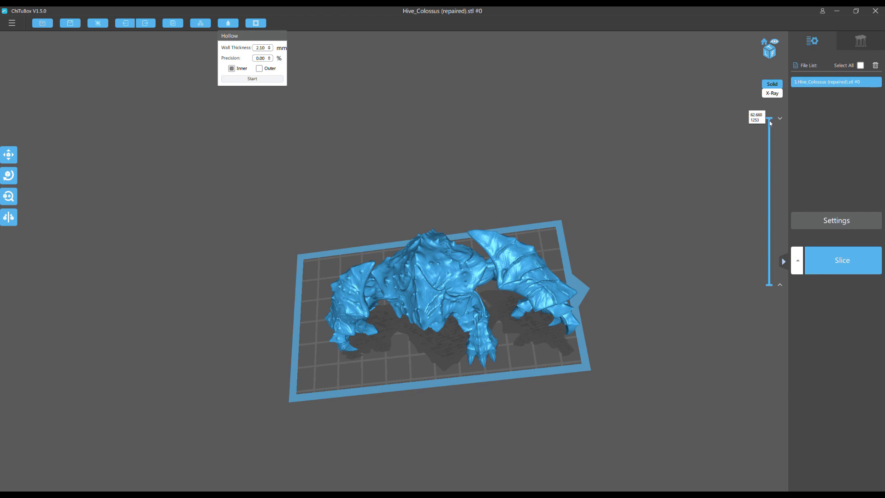
Step: Section the model again down to about 24 mm height, examine the leg and arm cavities up close, and restore the full-height view
left_click_drag(770, 121, 773, 162)
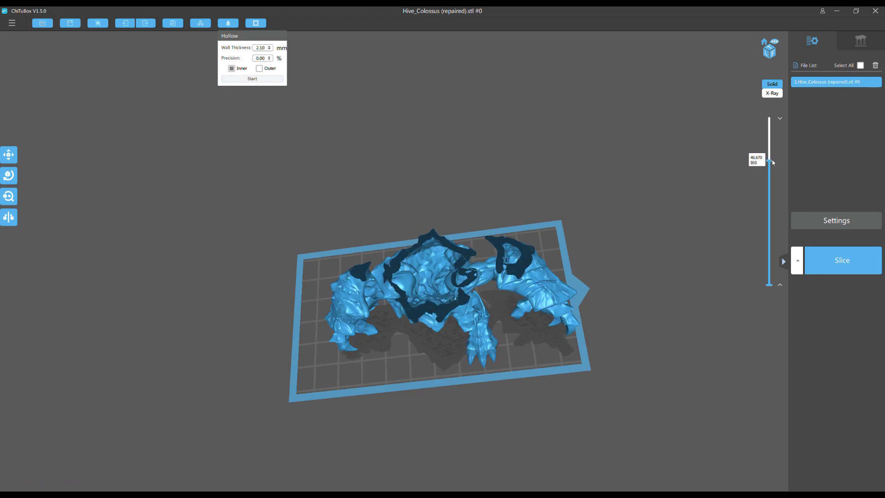
left_click_drag(773, 163, 772, 190)
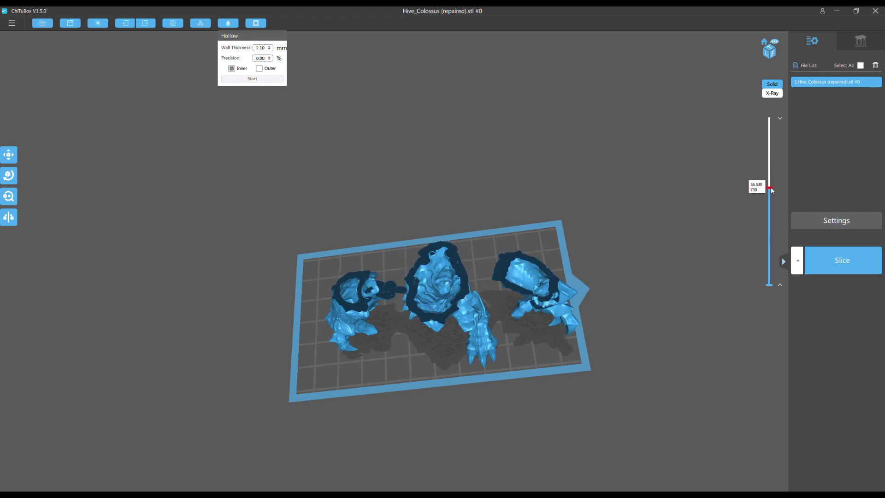
left_click_drag(771, 190, 770, 224)
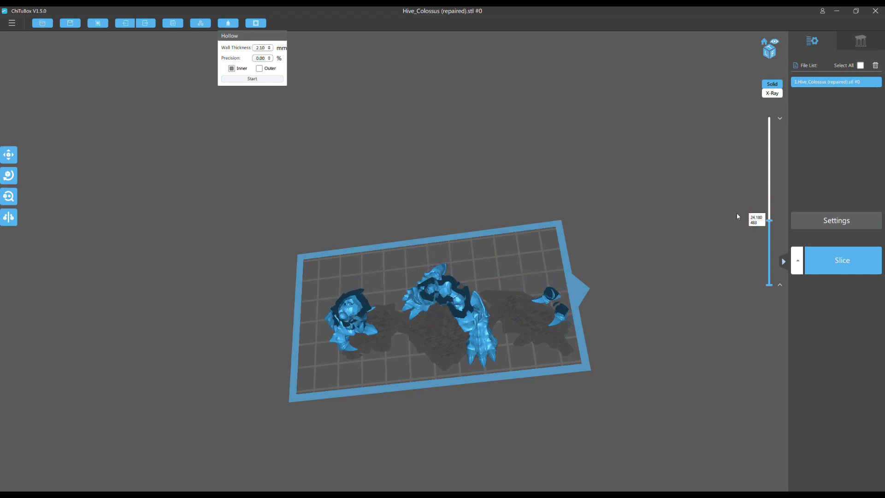
right_click_drag(736, 213, 616, 206)
left_click_drag(615, 209, 383, 209)
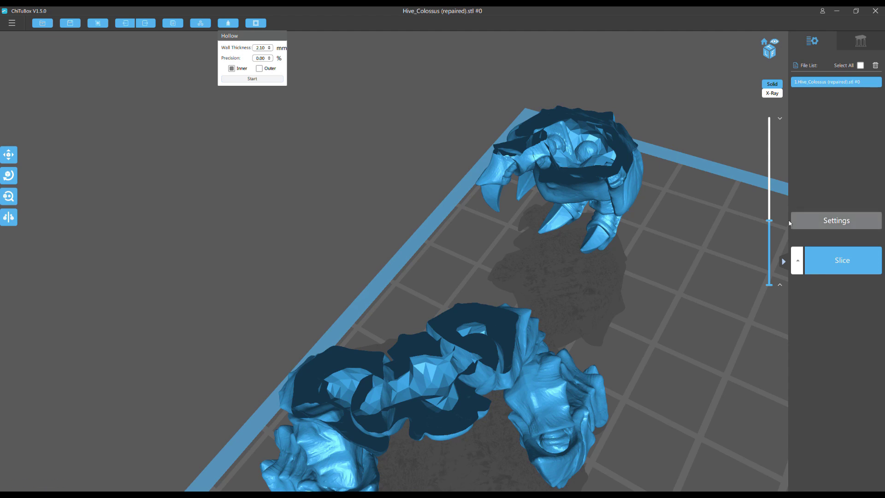
mouse_move(769, 221)
left_mouse_down()
mouse_move(773, 240)
mouse_move(778, 220)
left_mouse_up()
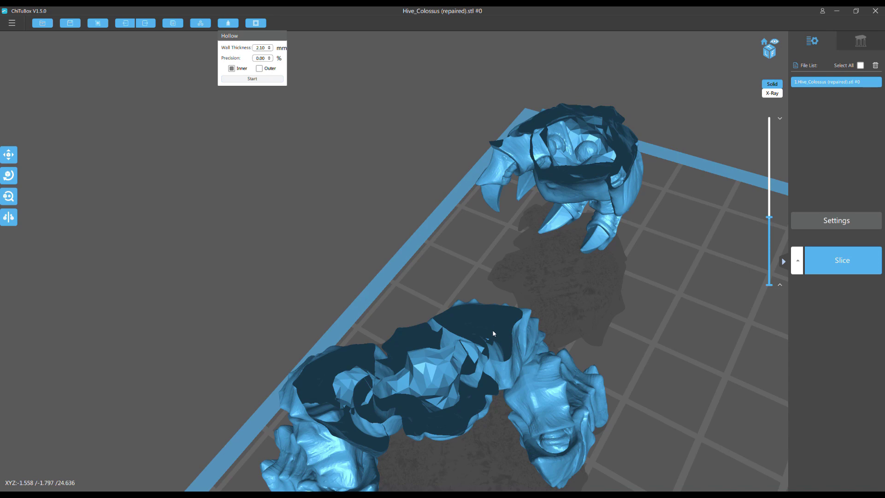
left_click_drag(771, 223, 774, 118)
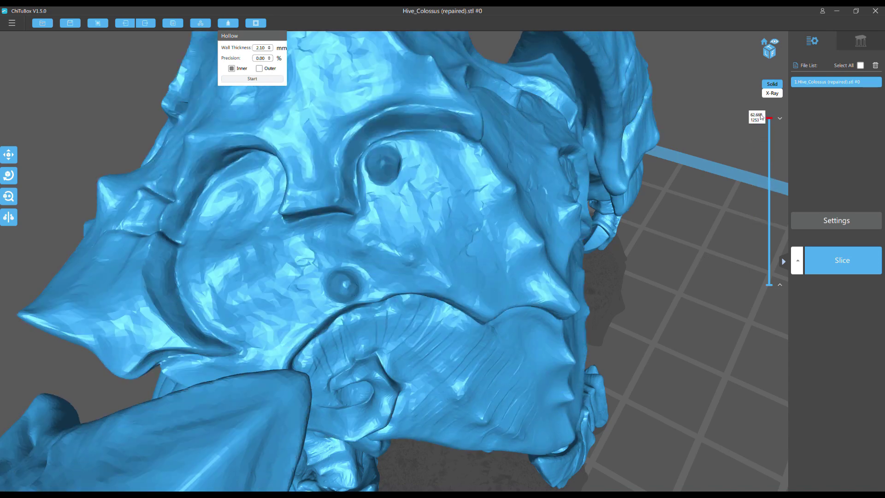
Step: Dig a square hole, size 5.00 mm and depth 3.00 mm, in the square recess on the Colossus's torso without keeping the cut-out
scroll(461, 208, "up", 5)
scroll(478, 210, "down", 6)
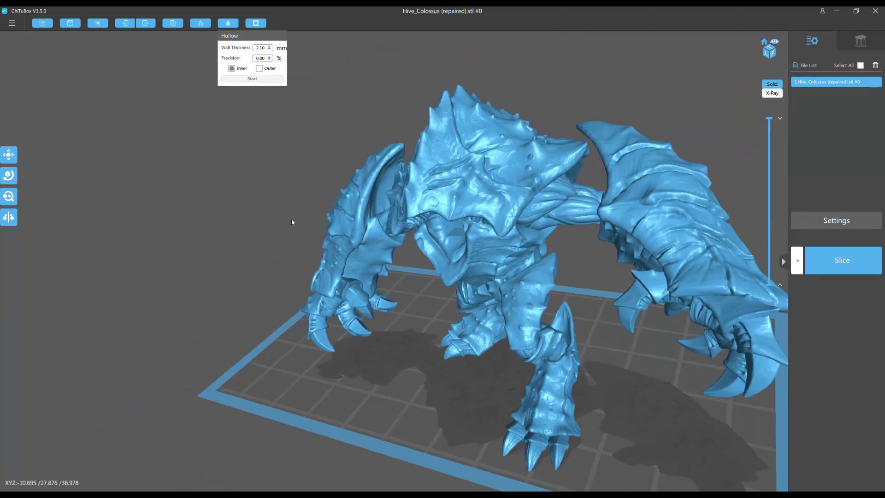
right_click_drag(292, 221, 300, 215)
scroll(239, 225, "up", 6)
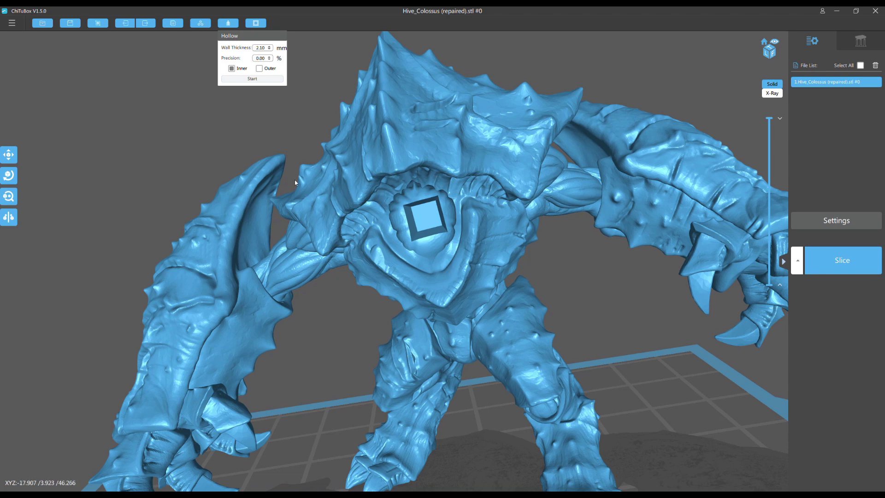
left_click(256, 24)
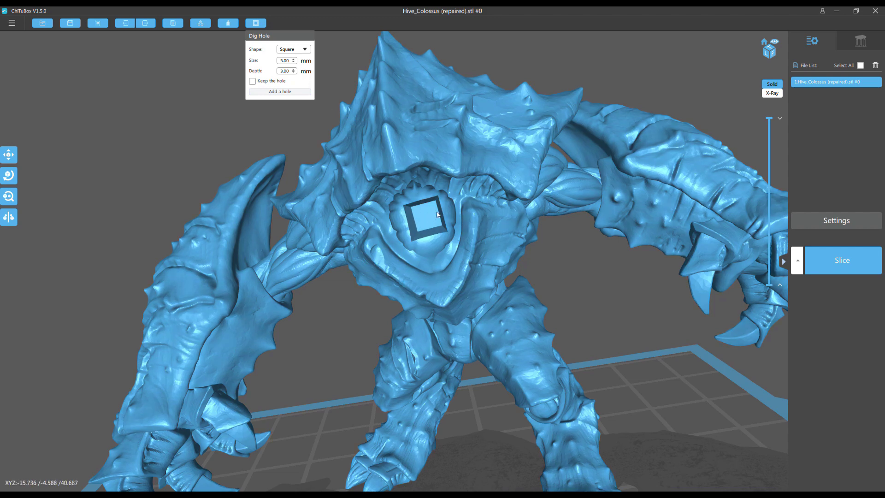
left_click(425, 215)
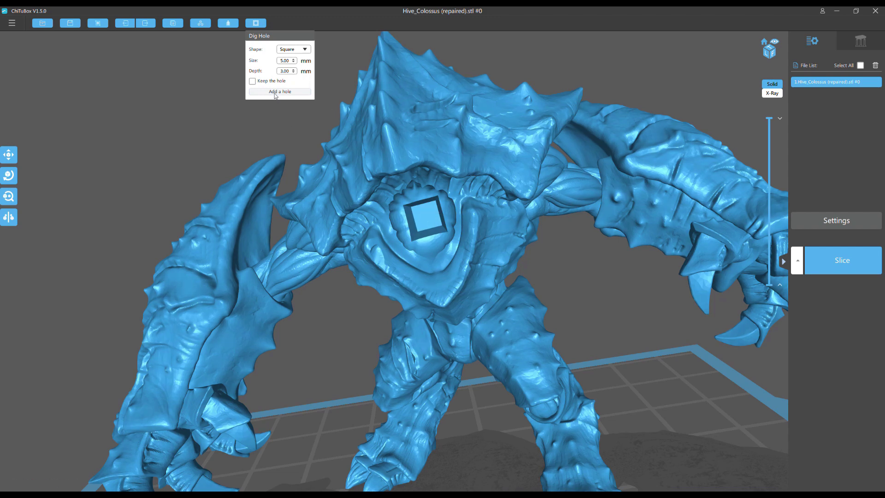
left_click(273, 92)
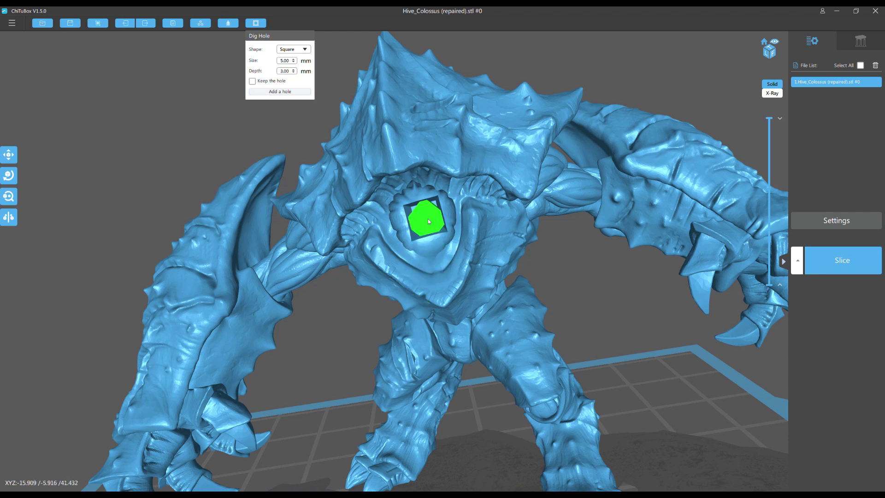
left_click(428, 219)
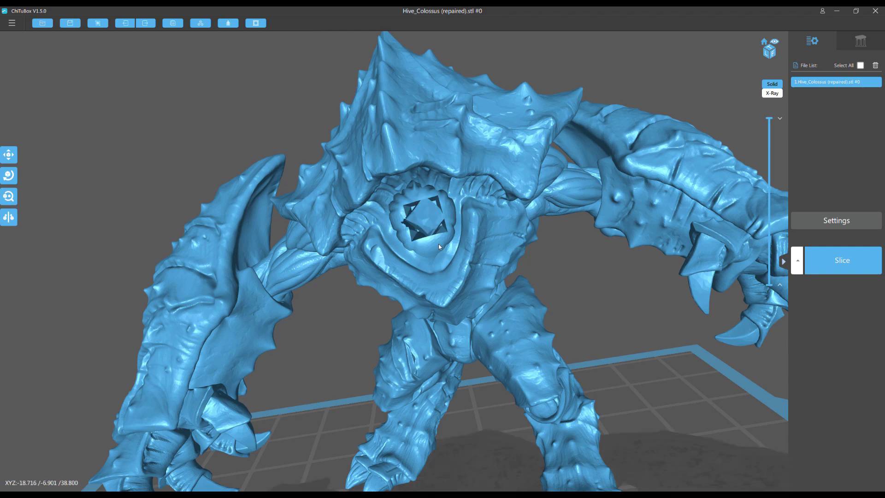
Step: Examine the square hole dug in the torso recess from several angles and distances
scroll(438, 244, "up", 3)
right_click_drag(430, 227, 370, 205)
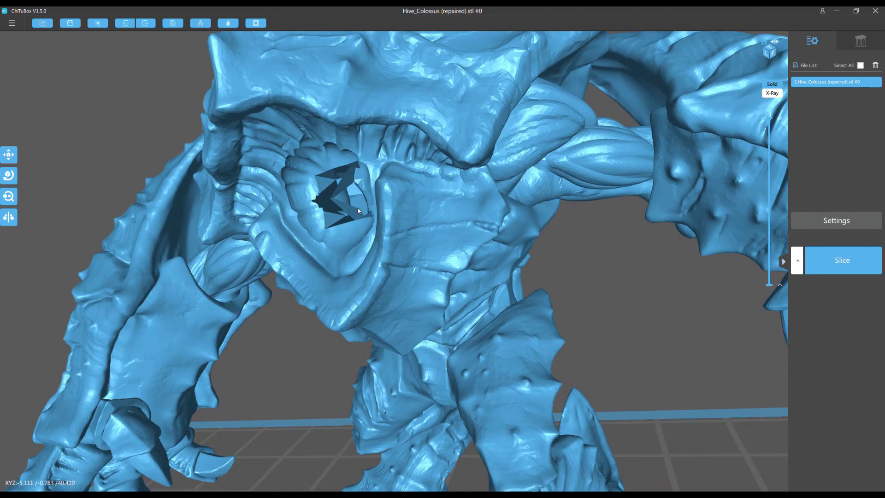
left_click_drag(358, 210, 427, 200)
right_click_drag(491, 188, 477, 197)
scroll(433, 213, "down", 3)
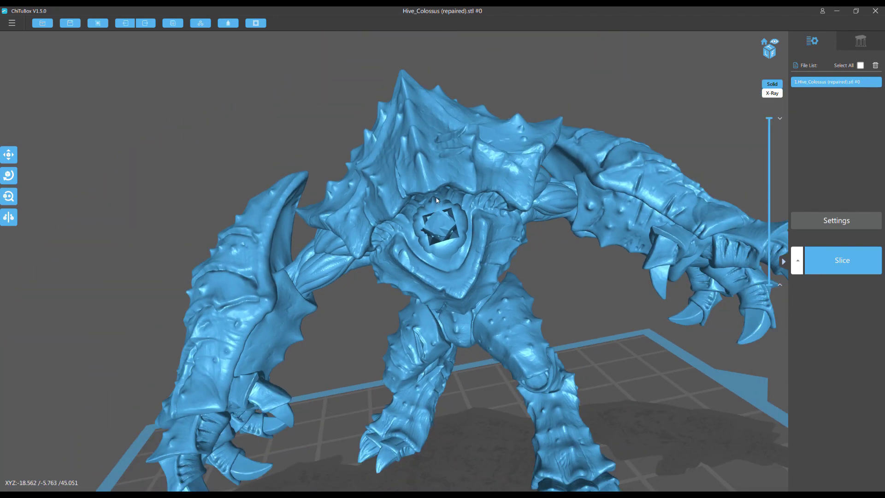
left_click_drag(433, 214, 435, 196)
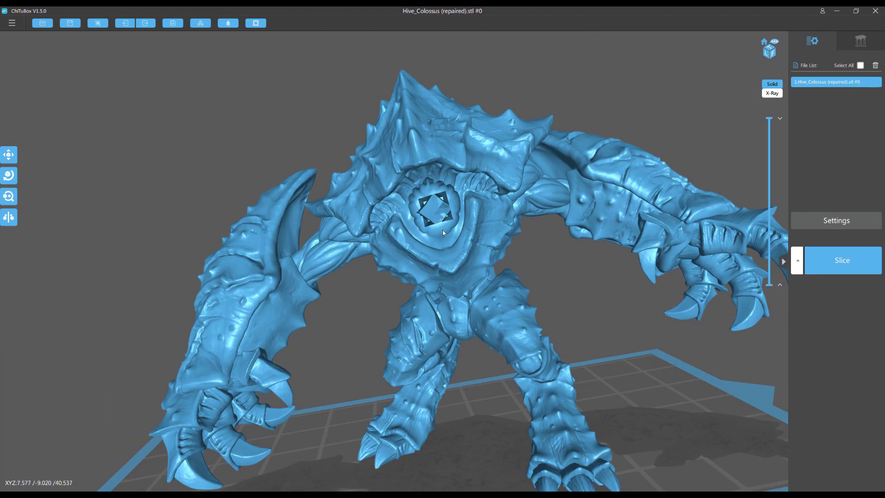
scroll(444, 233, "up", 3)
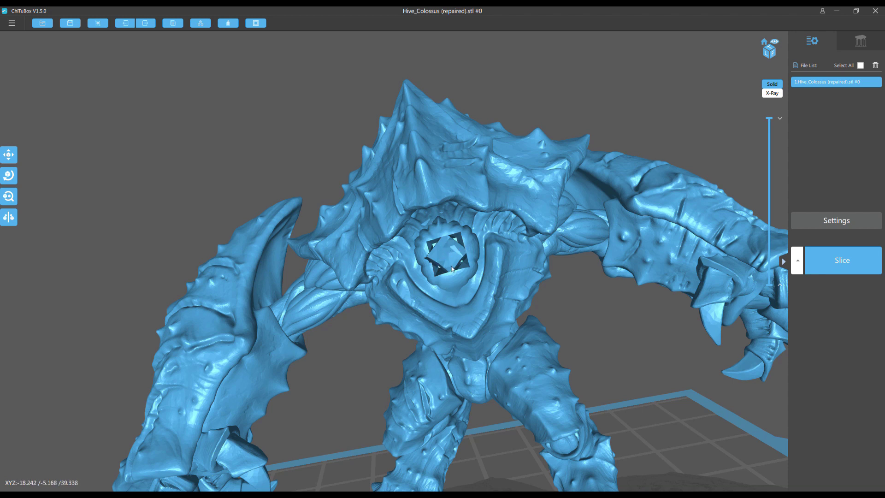
right_click_drag(441, 223, 440, 230)
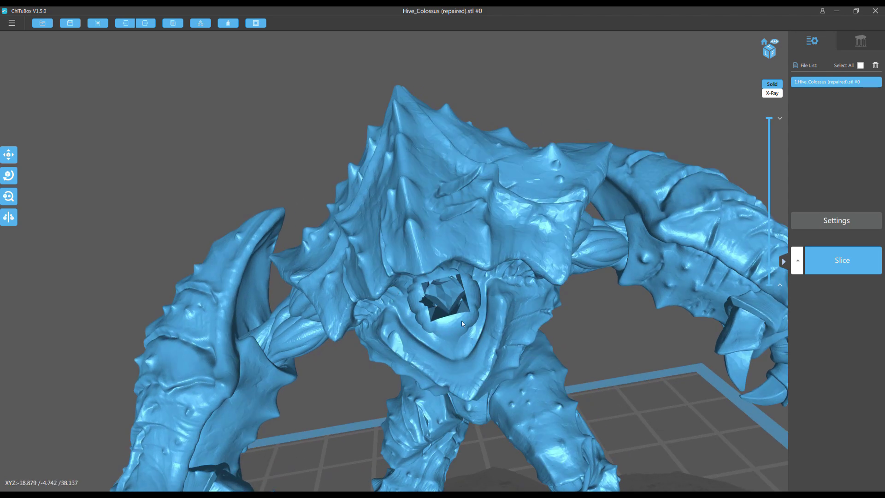
right_click_drag(409, 231, 420, 203)
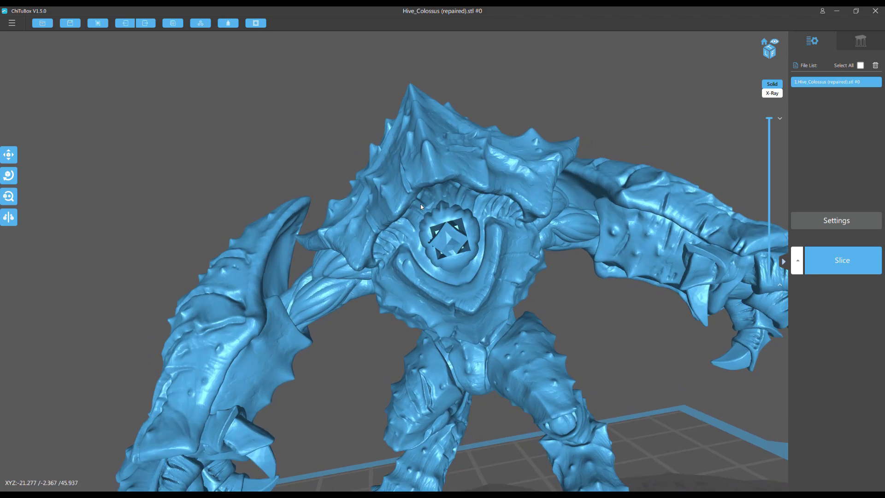
middle_click_drag(420, 203, 461, 300)
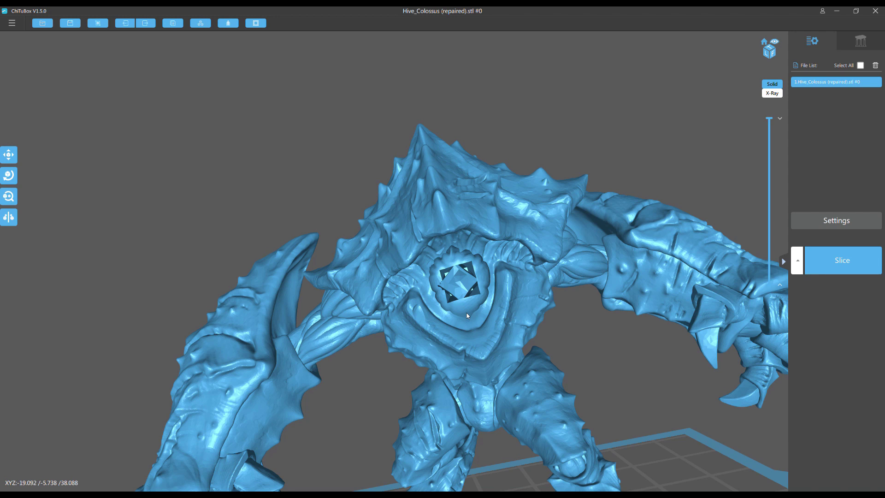
Step: Dig a smaller square hole, 3.00 mm deep, just below the torso recess and check it from different angles
left_click(256, 23)
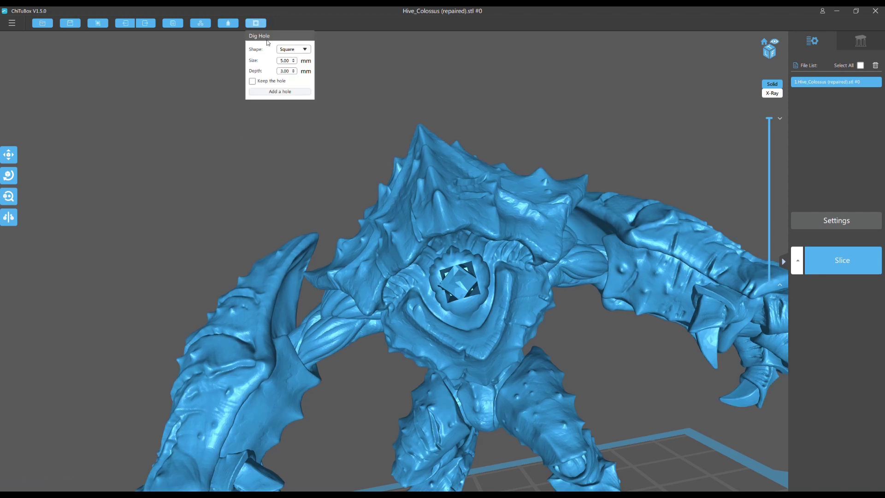
double_click(294, 65)
left_click(272, 91)
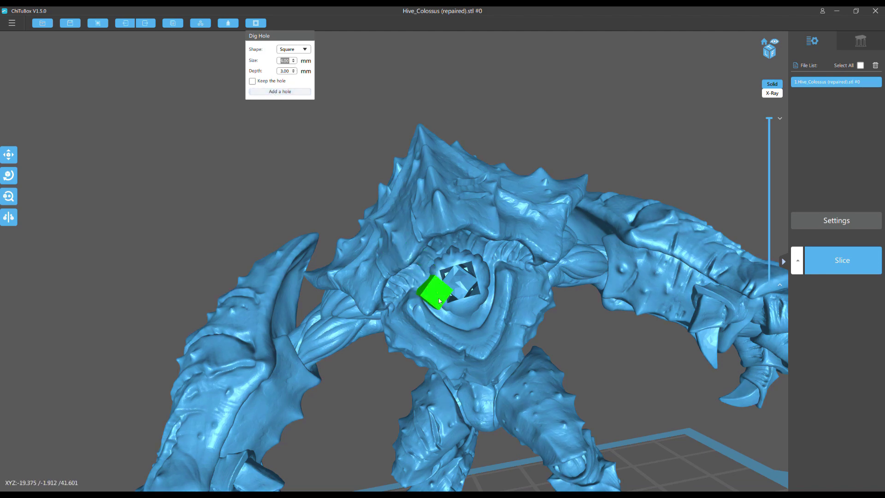
left_click(467, 311)
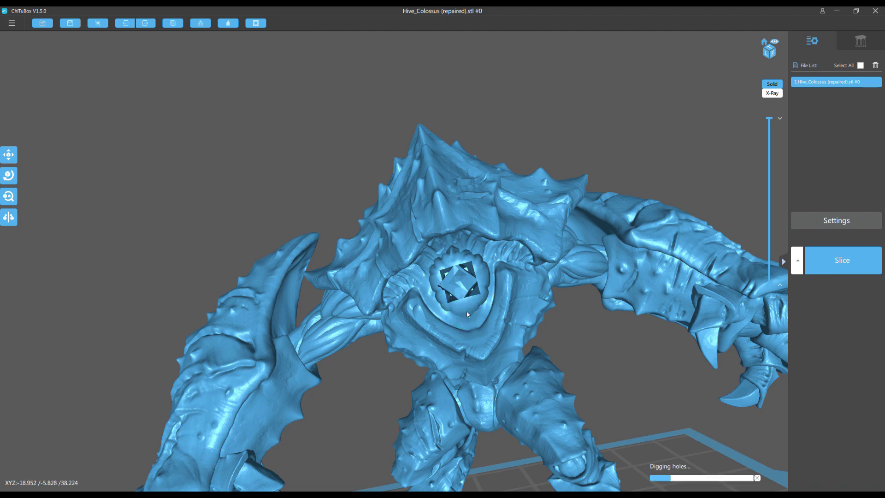
left_click_drag(433, 228, 453, 325)
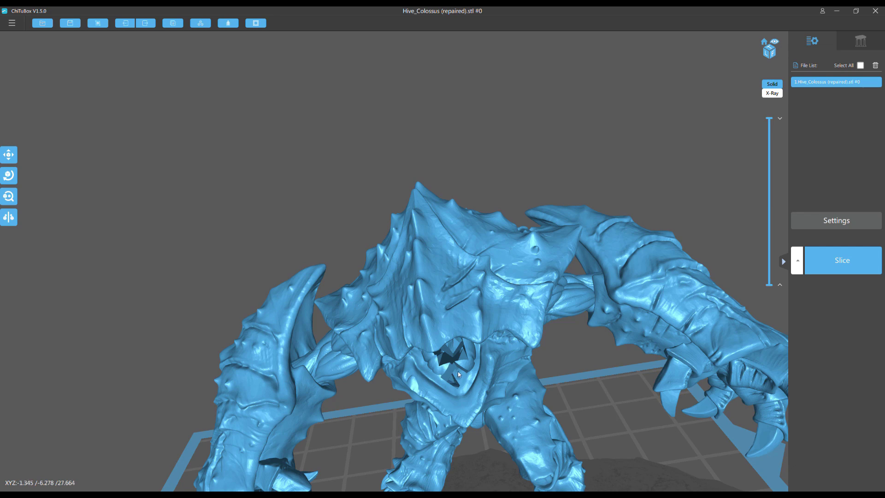
left_click_drag(417, 283, 439, 283)
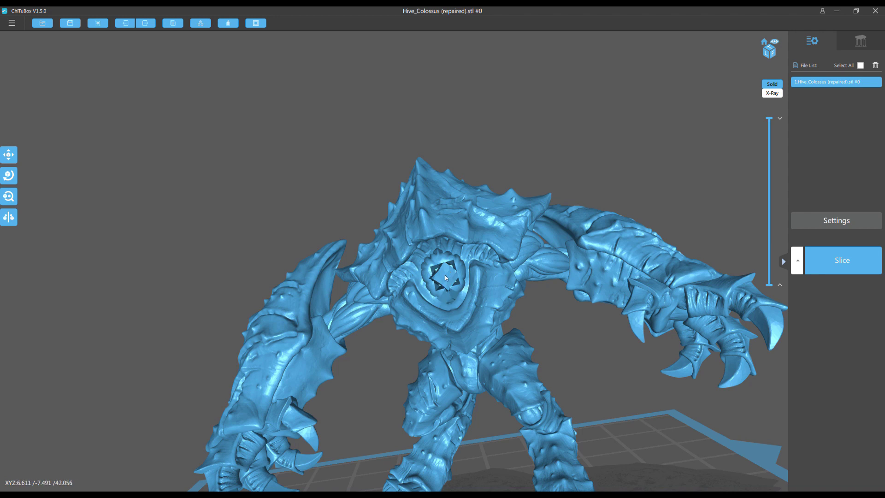
Step: Section the full model down to mid-torso height and examine the torso and arm cavities from several angles
left_click_drag(402, 225, 570, 113)
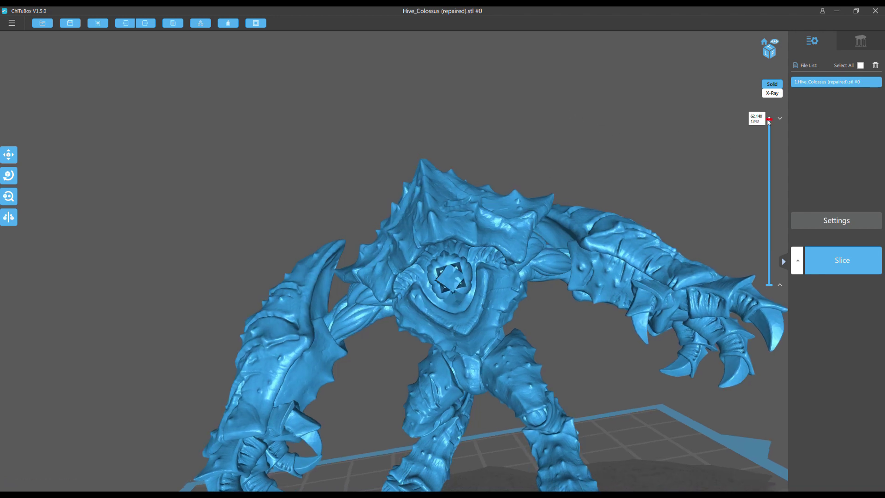
left_click_drag(769, 121, 769, 186)
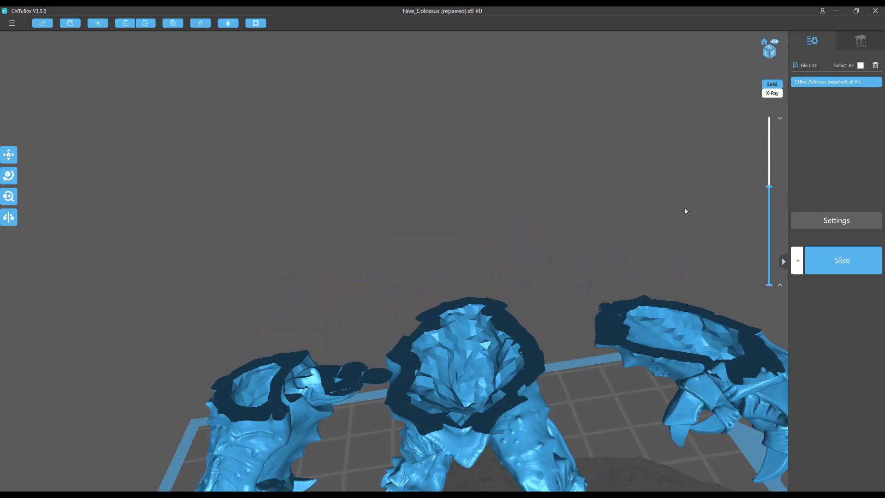
left_click_drag(685, 211, 683, 317)
scroll(680, 330, "down", 3)
right_click_drag(657, 296, 641, 286)
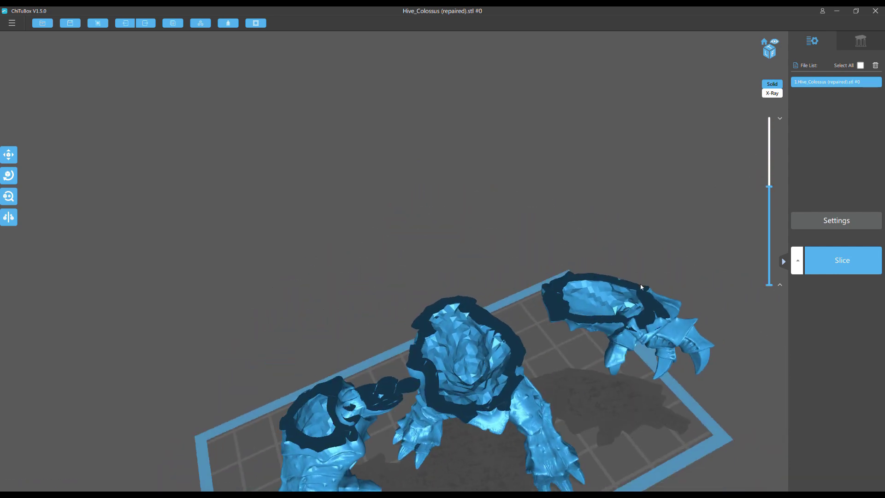
scroll(641, 286, "down", 2)
right_click_drag(544, 270, 533, 287)
middle_click_drag(333, 338, 359, 226)
scroll(360, 226, "up", 1)
left_click_drag(367, 238, 361, 222)
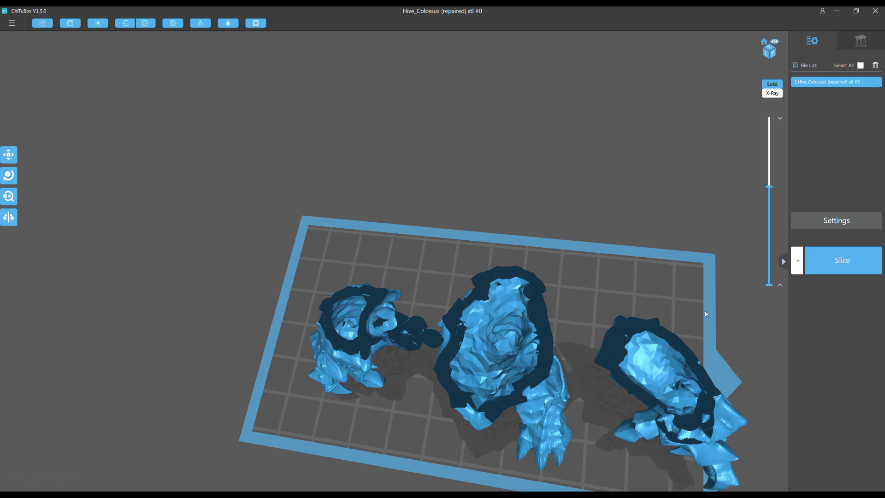
Step: Lower the section to about 31.5 mm height and inspect the lower torso cavity up close from the other side
left_click_drag(772, 190, 764, 204)
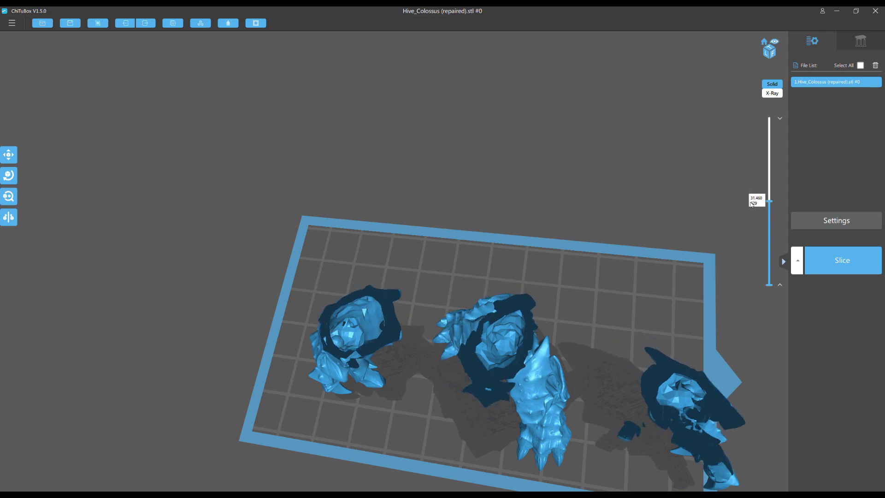
right_click_drag(599, 239, 697, 211)
scroll(553, 223, "up", 2)
mouse_move(552, 219)
left_mouse_down()
mouse_move(572, 225)
mouse_move(562, 220)
left_mouse_up()
scroll(606, 220, "up", 5)
right_click_drag(598, 181, 600, 176)
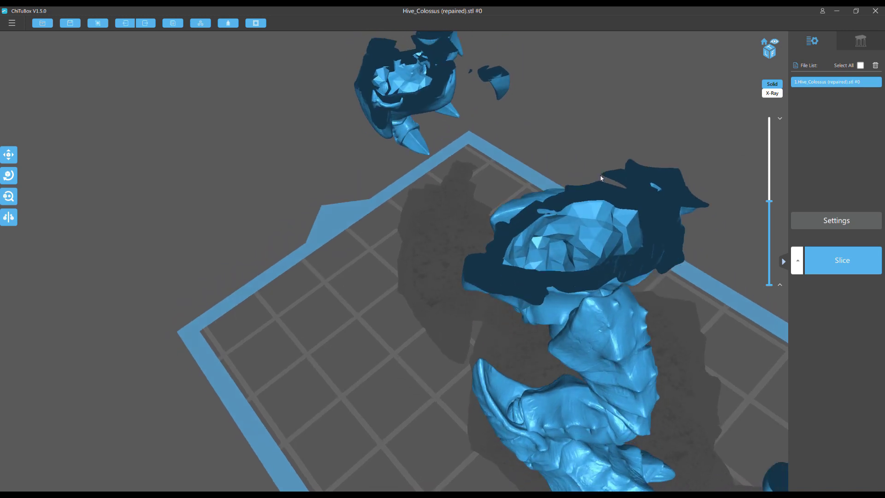
Step: Section the model at about 26.9 mm height and try to dig a circular hole, size 3.00 mm and depth 3.00 mm, inside the hip cavity
mouse_move(770, 203)
left_mouse_down()
mouse_move(774, 233)
mouse_move(774, 199)
mouse_move(775, 216)
left_mouse_up()
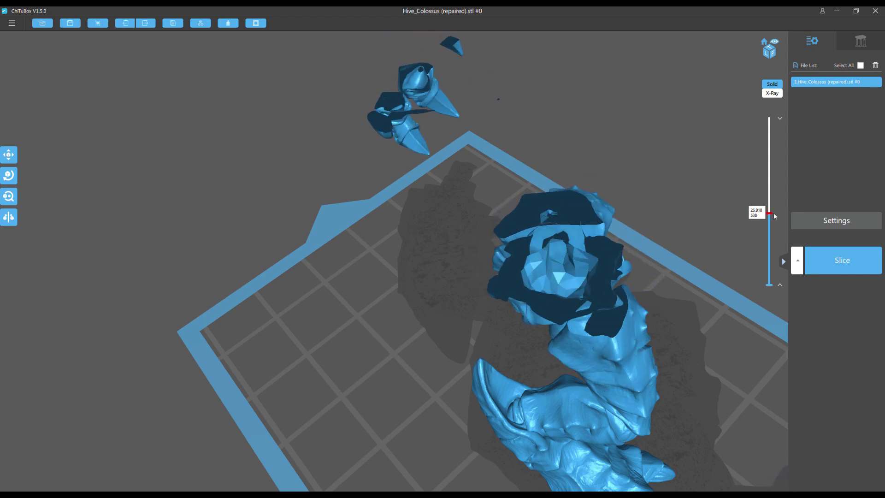
right_click_drag(699, 210, 665, 169)
scroll(703, 171, "up", 2)
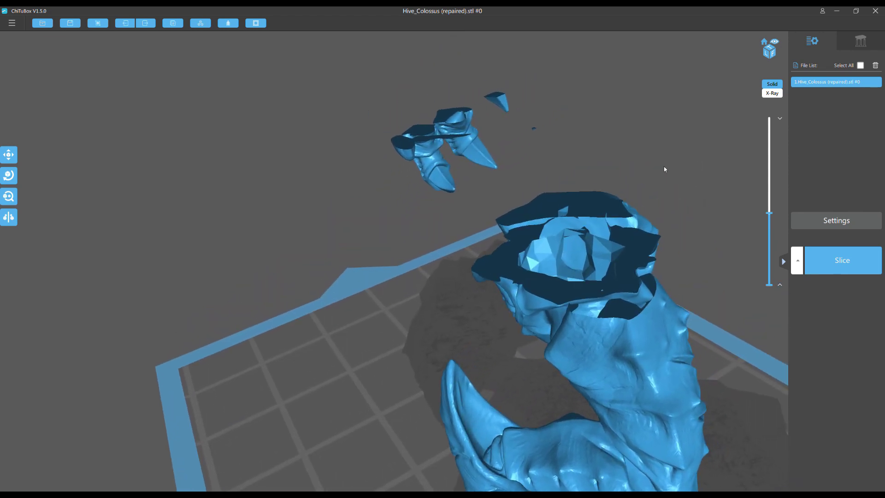
left_click(255, 23)
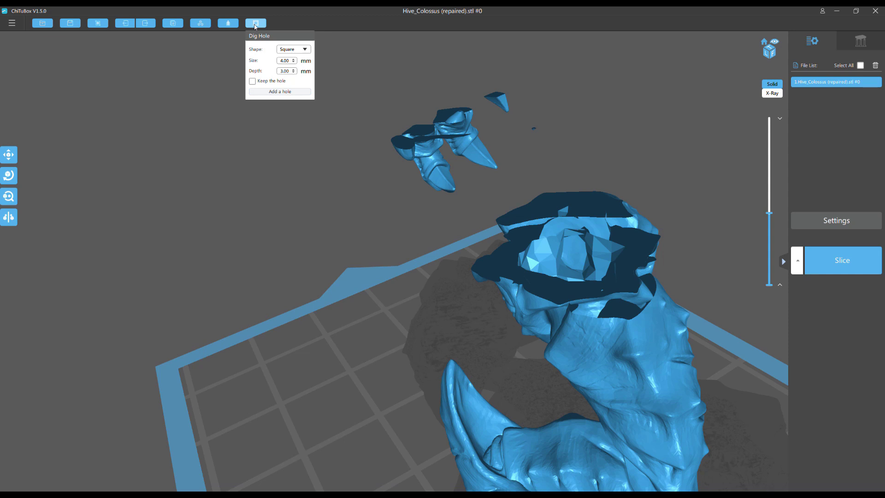
left_click(302, 51)
left_click(297, 60)
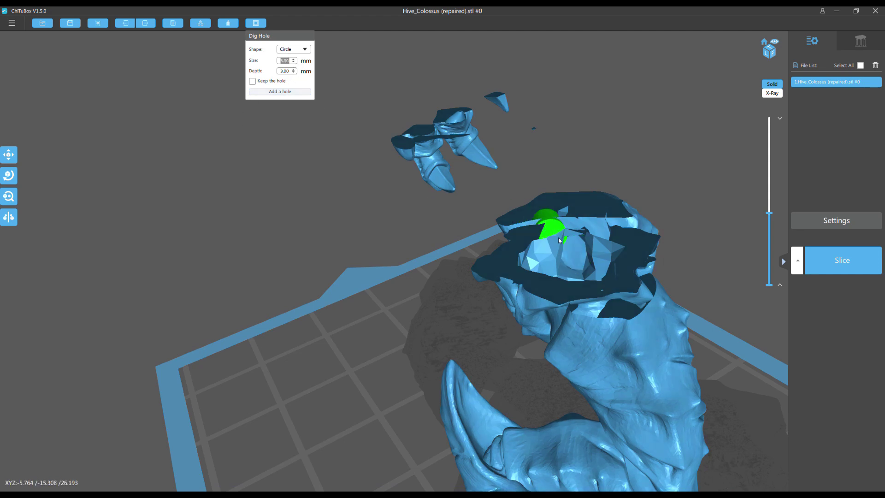
left_click(577, 257)
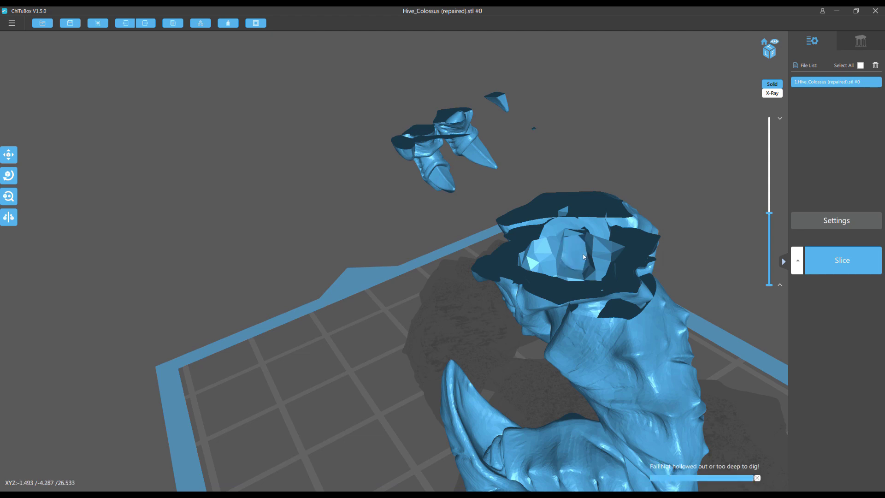
Step: Dig the 3.00 mm circular hole at the same spot in the hip cavity with the depth set to 4.00 mm
left_click(256, 23)
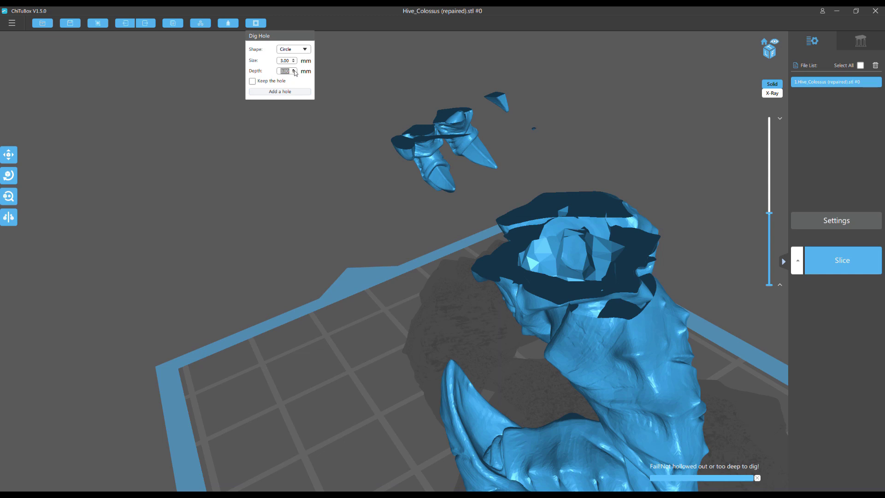
left_click(280, 93)
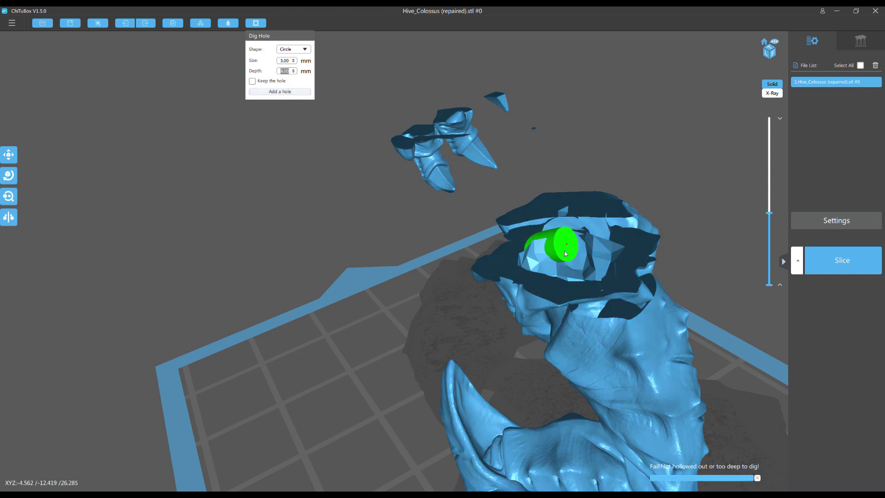
left_click(574, 258)
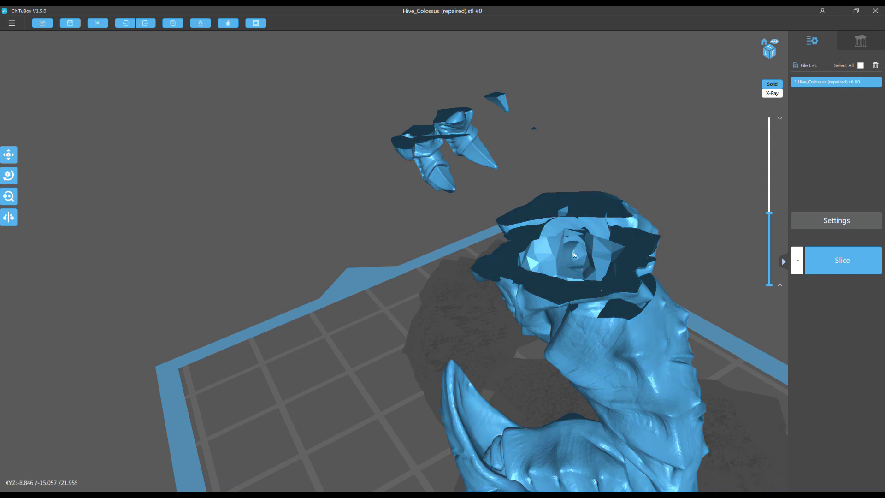
Step: Examine the new hole in the hip cavity up close, lowering the section to about 23.8 mm and viewing the opposite side
right_click_drag(530, 172, 532, 190)
scroll(532, 190, "up", 6)
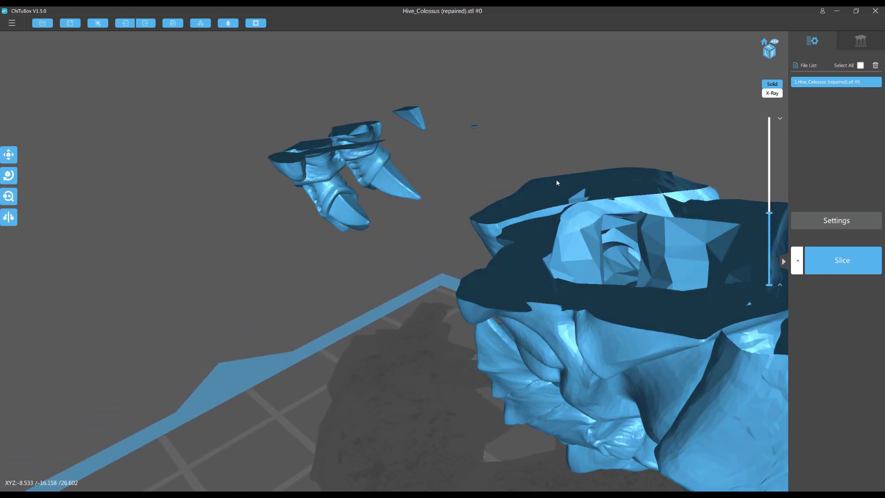
mouse_move(557, 182)
left_mouse_down()
mouse_move(517, 115)
mouse_move(541, 185)
left_mouse_up()
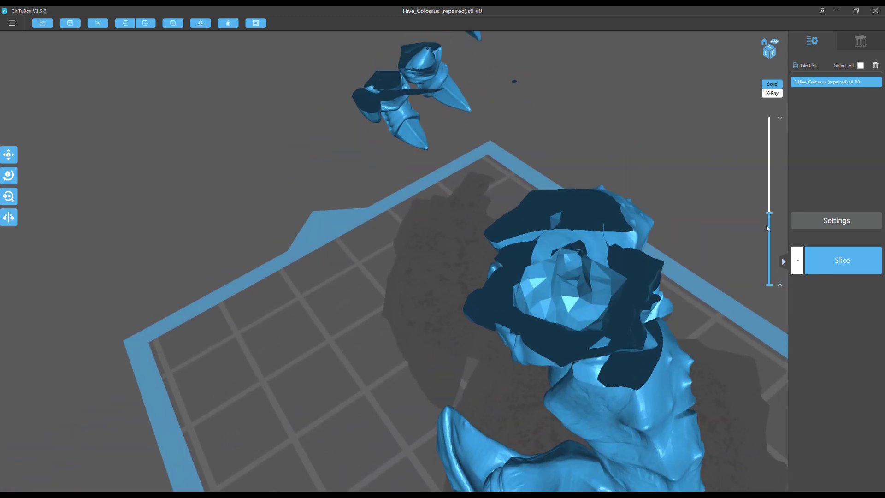
left_click_drag(770, 216, 770, 221)
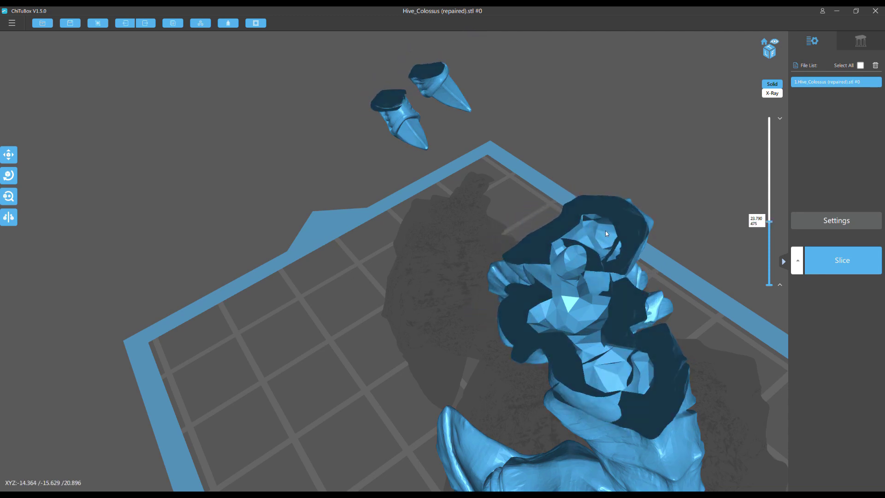
left_click_drag(589, 231, 448, 160)
right_click_drag(447, 159, 470, 117)
scroll(479, 87, "up", 3)
left_click_drag(471, 119, 489, 135)
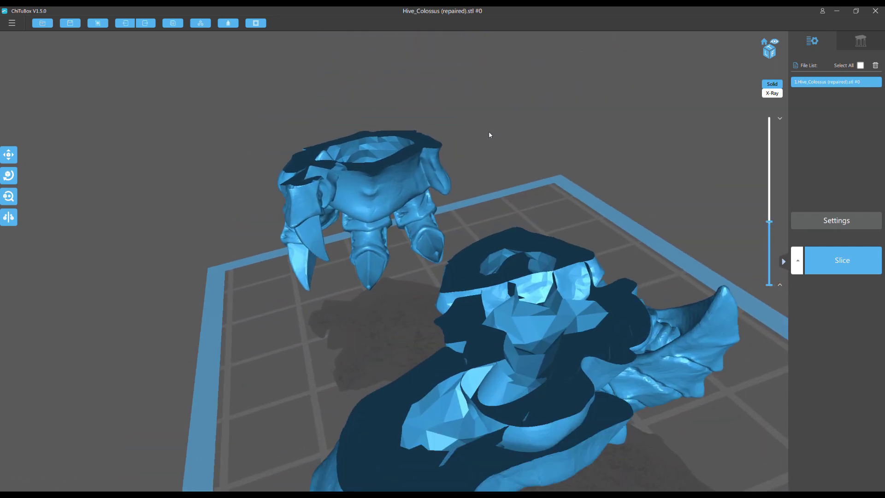
Step: Check the hip and leg cavities at different section heights down to about 20.9 mm, ending at about 25.7 mm
left_click_drag(768, 222, 769, 211)
scroll(670, 186, "up", 2)
scroll(670, 186, "down", 1)
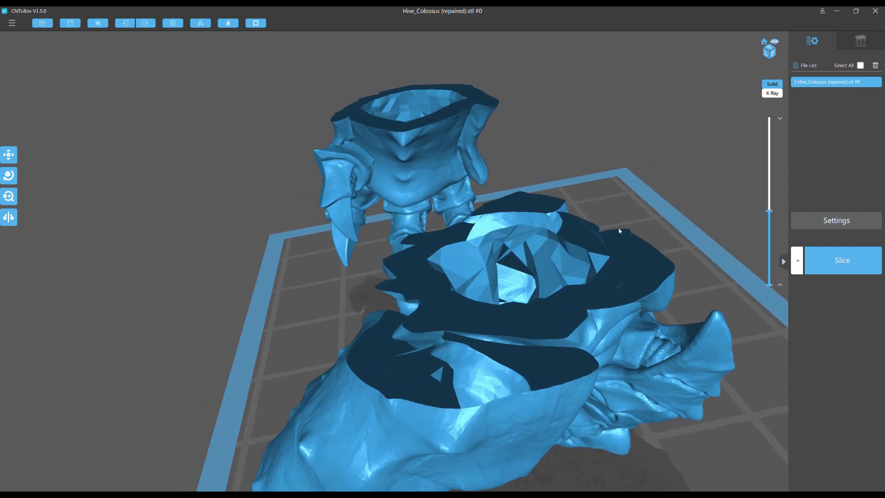
left_click_drag(770, 214, 770, 231)
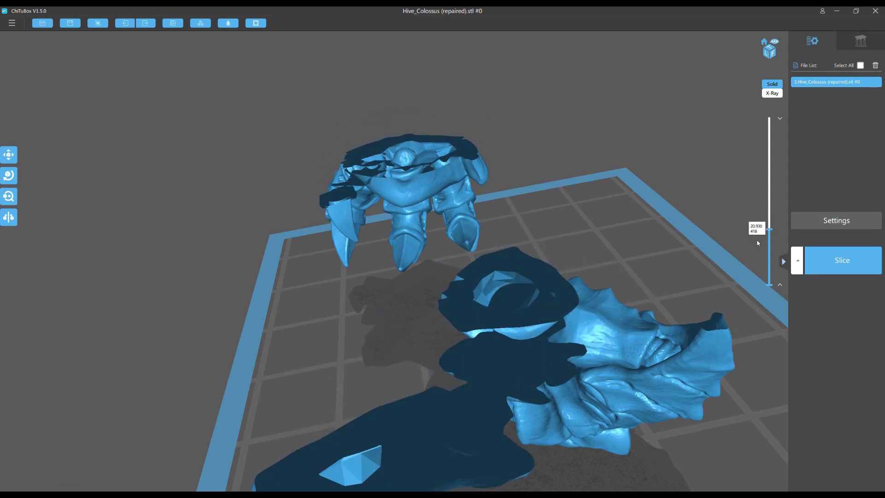
left_click_drag(770, 232, 770, 216)
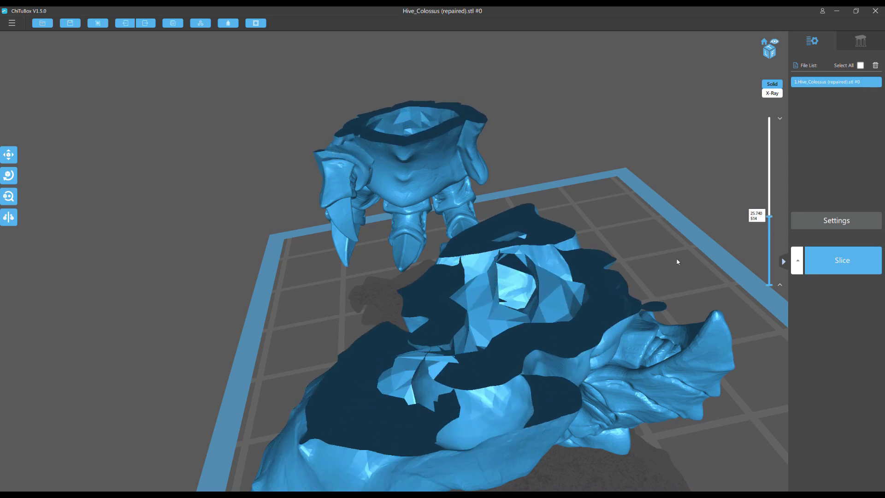
Step: Try to dig a circular hole, size 3.00 mm and depth 4.00 mm, in the recess on the other side of the hip cavity
left_click(256, 23)
left_click(278, 92)
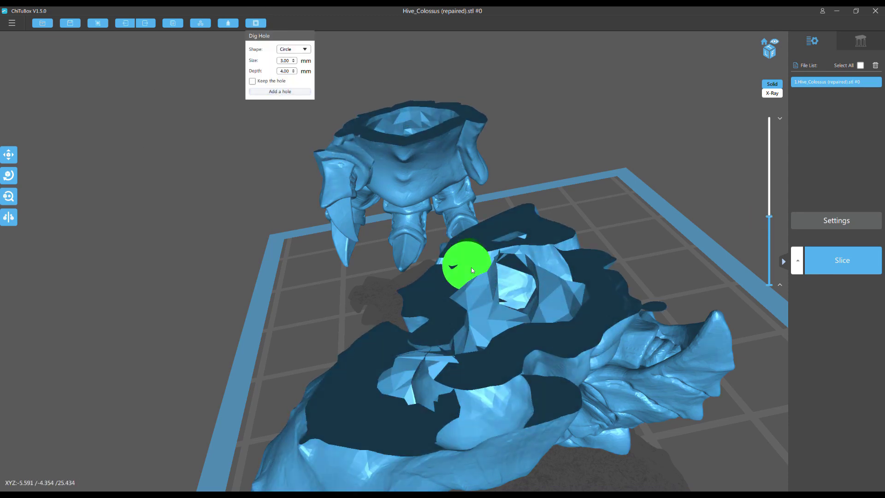
left_click(512, 289)
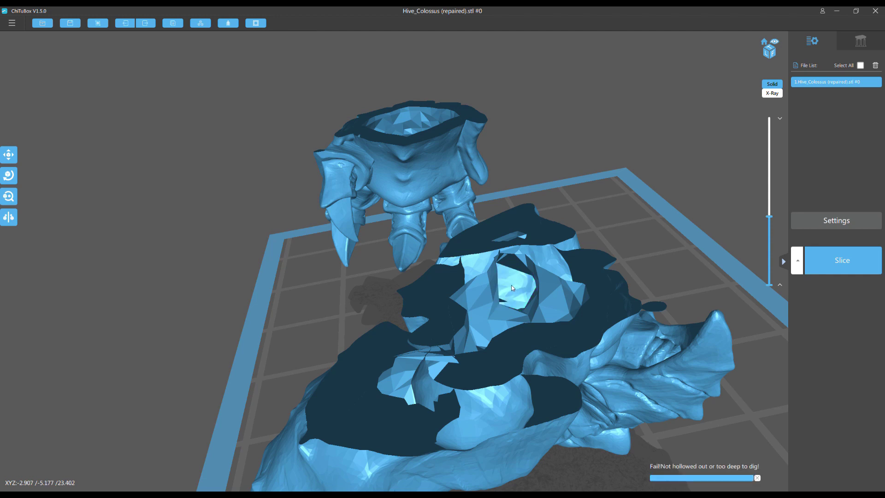
Step: Dig the 3.00 mm circular hole in that same recess of the hip cavity with an increased depth
left_click(258, 24)
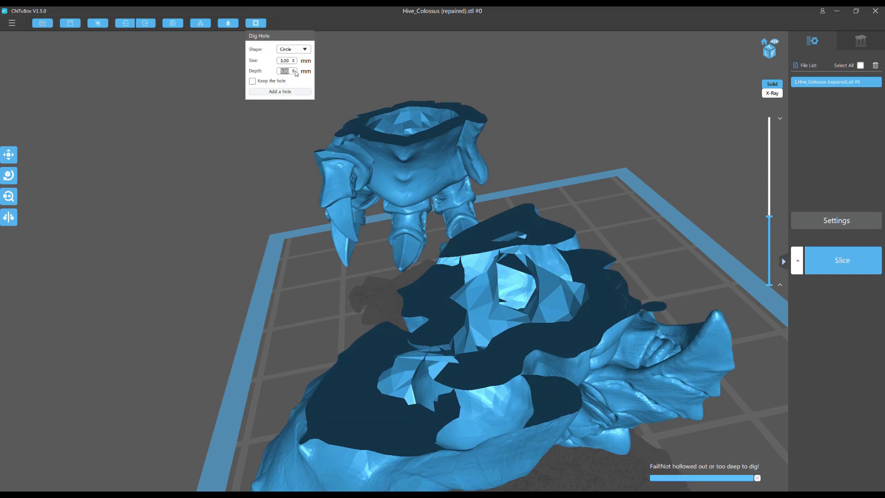
left_click(296, 93)
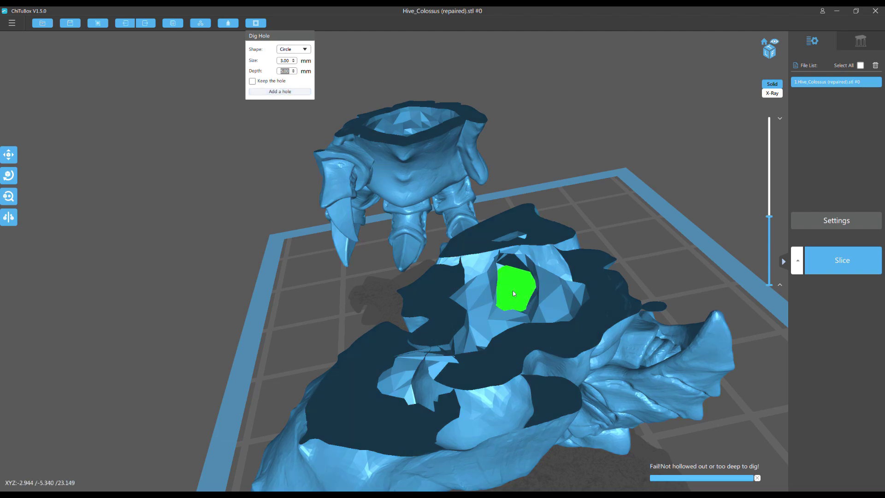
left_click(513, 290)
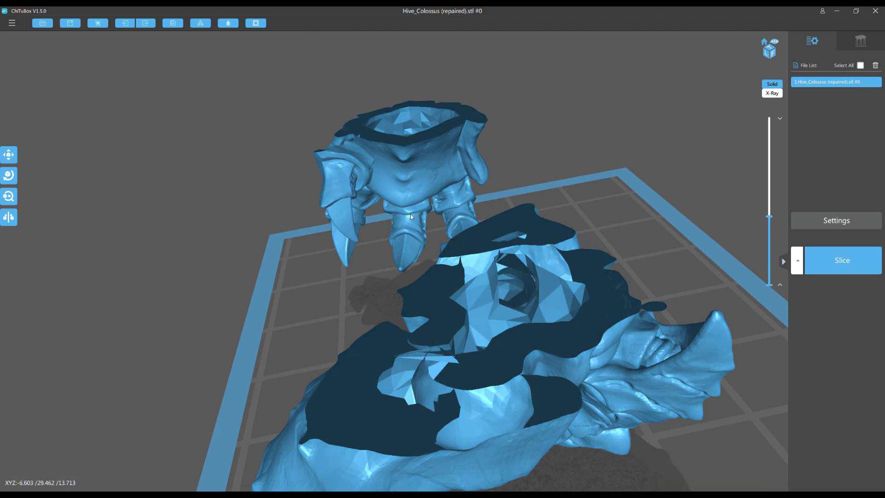
Step: Examine the connecting holes between the hip and leg cavities from several angles, lowering the section to about 22.6 mm
right_click_drag(449, 208, 358, 244)
scroll(393, 225, "down", 3)
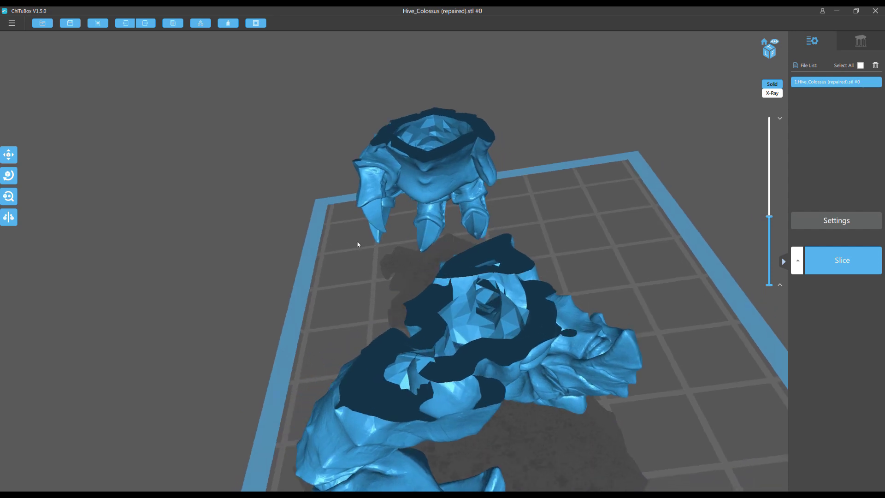
right_click_drag(473, 304, 655, 217)
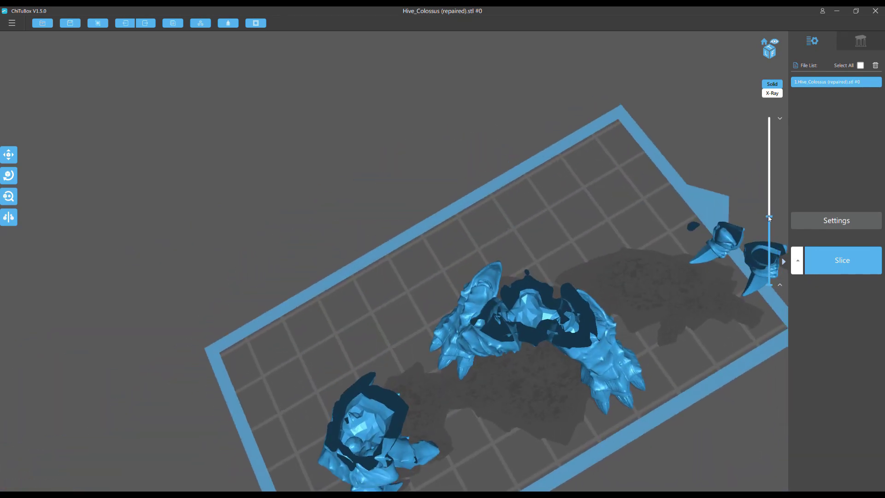
mouse_move(769, 216)
left_mouse_down()
mouse_move(768, 199)
mouse_move(767, 217)
left_mouse_up()
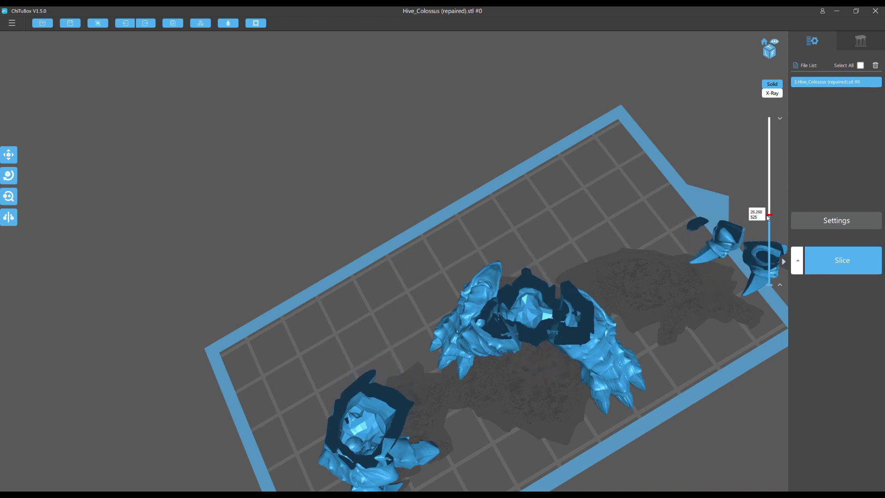
right_click_drag(663, 215, 571, 143)
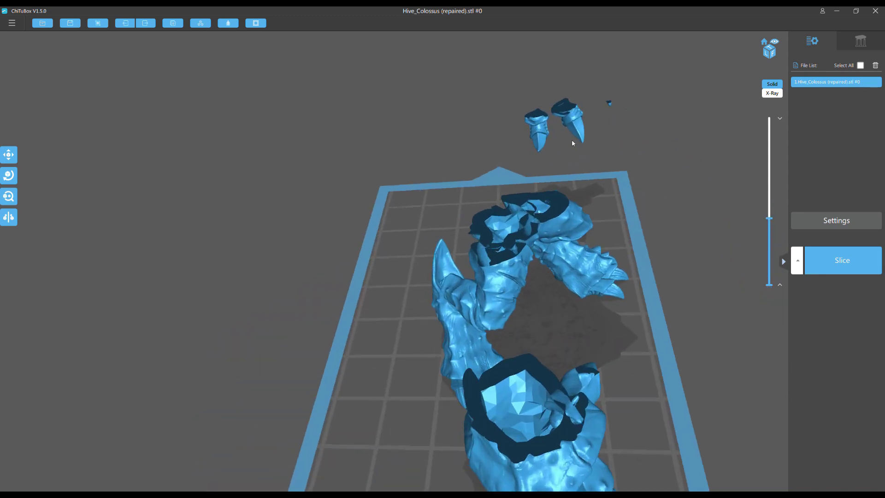
scroll(571, 143, "up", 2)
left_click_drag(571, 143, 484, 233)
scroll(493, 235, "up", 1)
right_click_drag(502, 237, 541, 238)
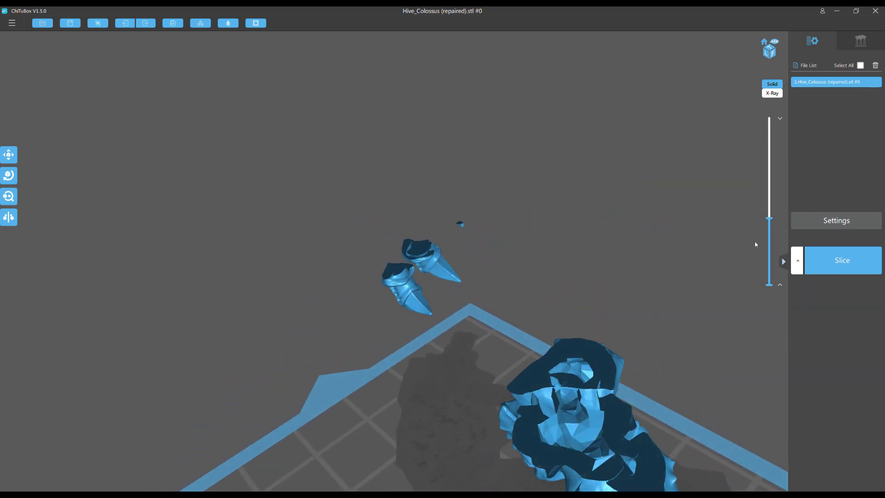
left_click_drag(772, 221, 773, 228)
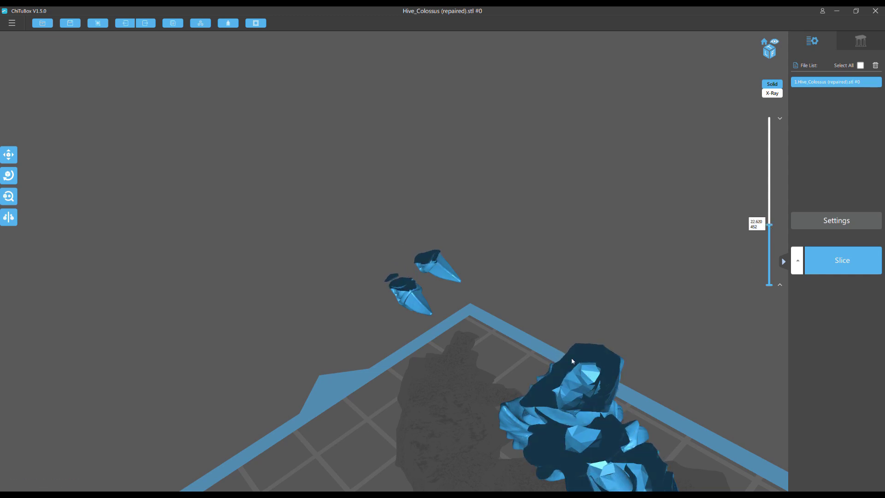
scroll(563, 358, "down", 1)
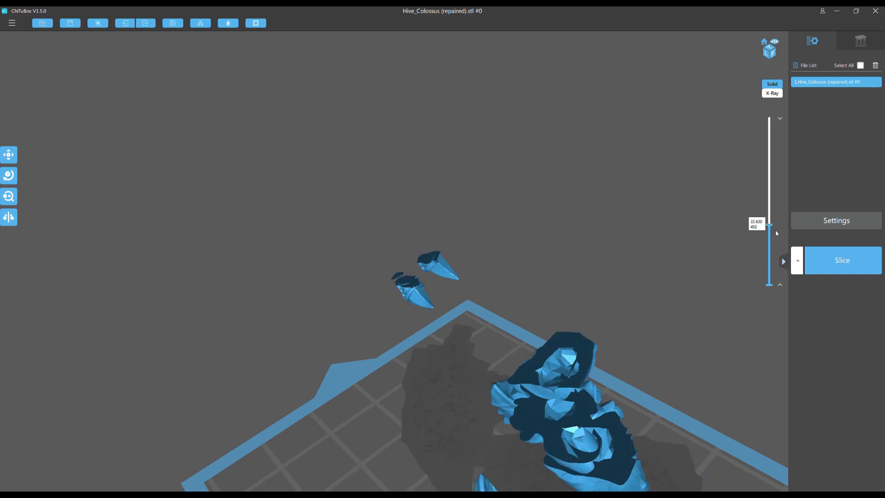
Step: Restore the full-height view and inspect the whole Colossus and its torso drain hole from above, front and below
left_click_drag(771, 227, 589, 109)
scroll(589, 109, "down", 5)
right_click_drag(435, 139, 455, 124)
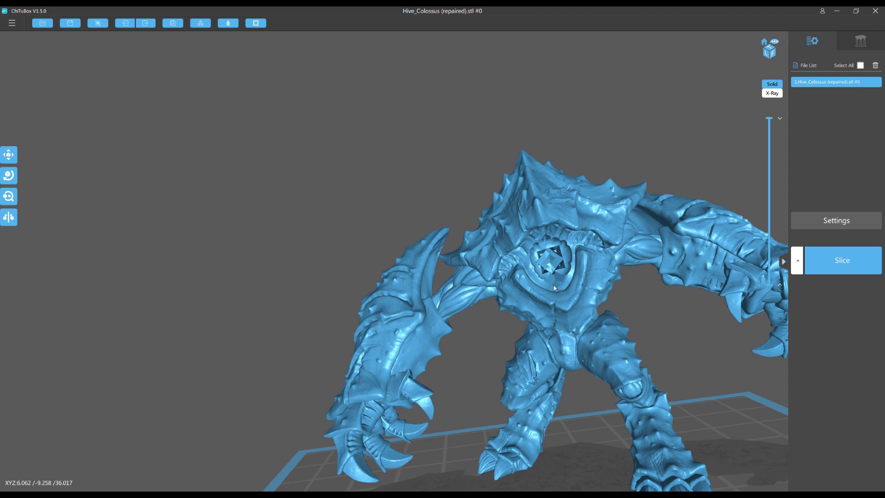
scroll(551, 260, "down", 2)
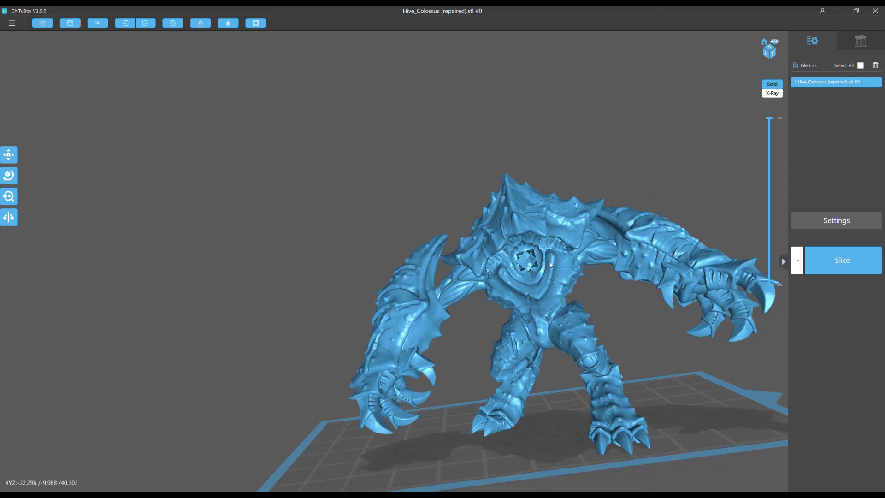
right_click_drag(549, 262, 518, 311)
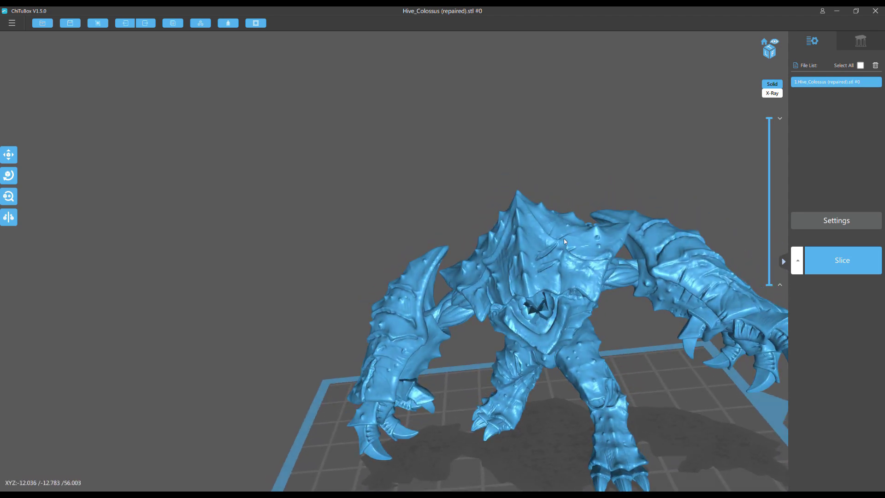
left_click_drag(564, 241, 571, 220)
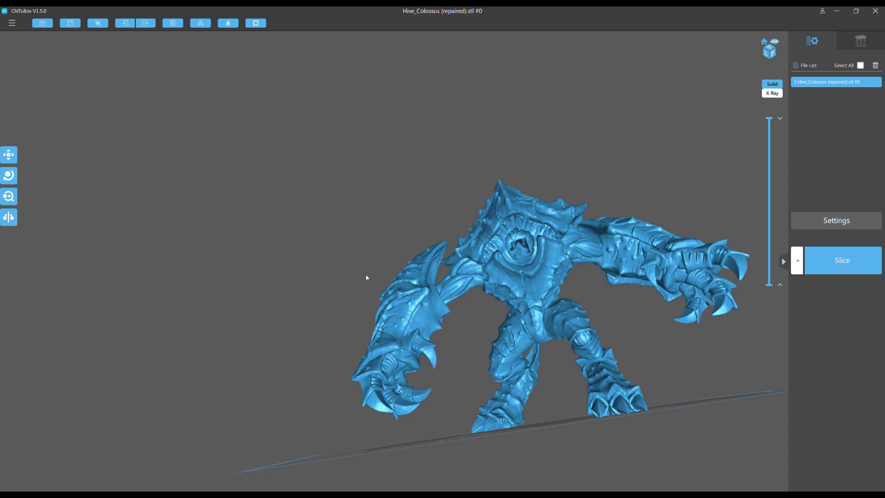
middle_click_drag(347, 223, 310, 239)
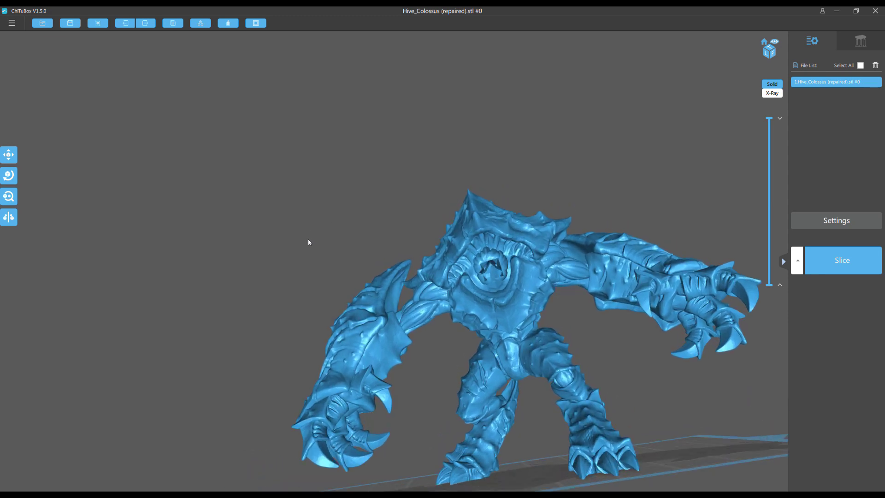
middle_click_drag(262, 205, 243, 154)
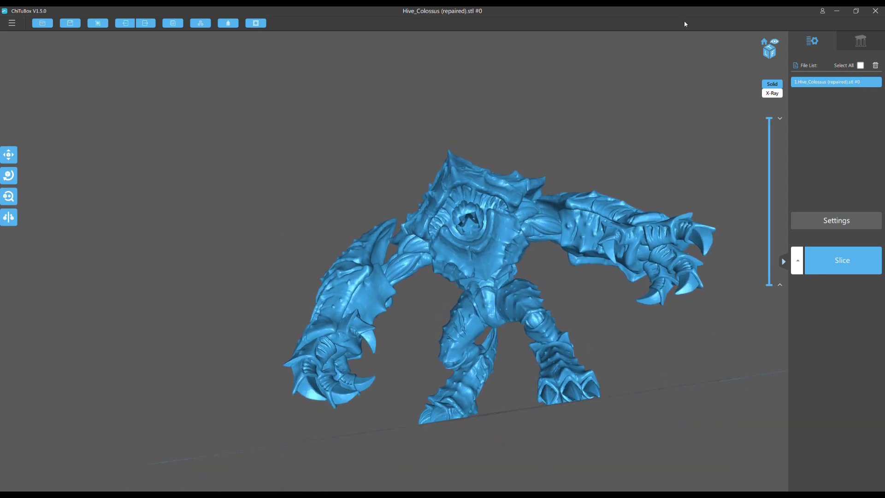